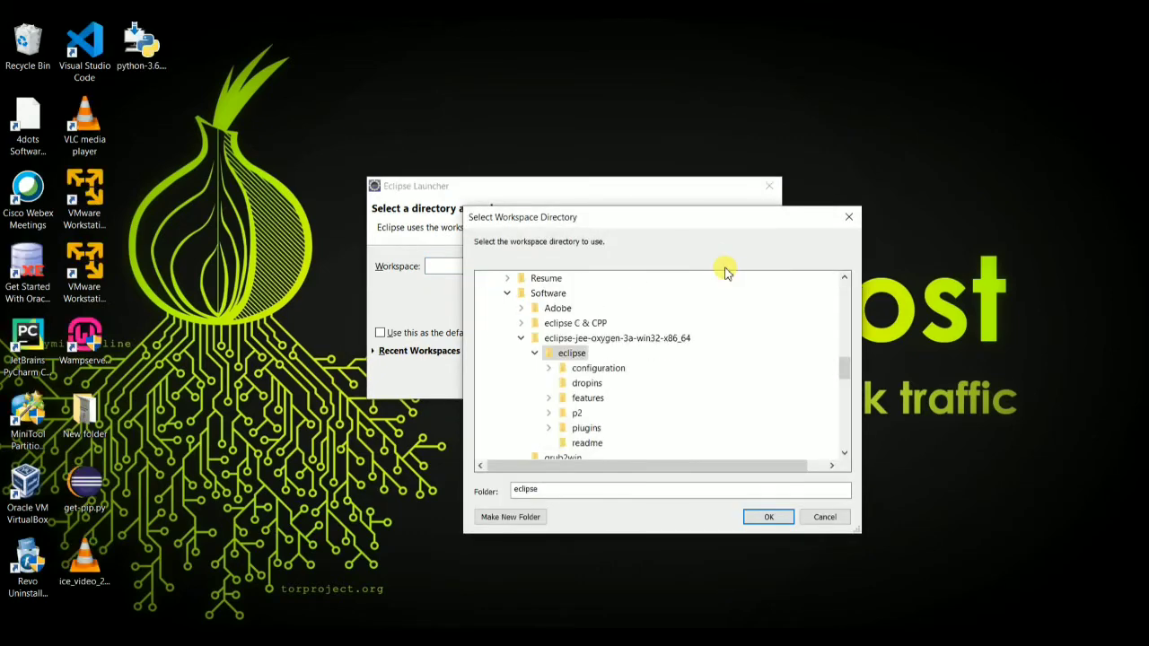
Create a new folder under Desktop while choosing the workspace directory.
scroll(523, 339, up, 15)
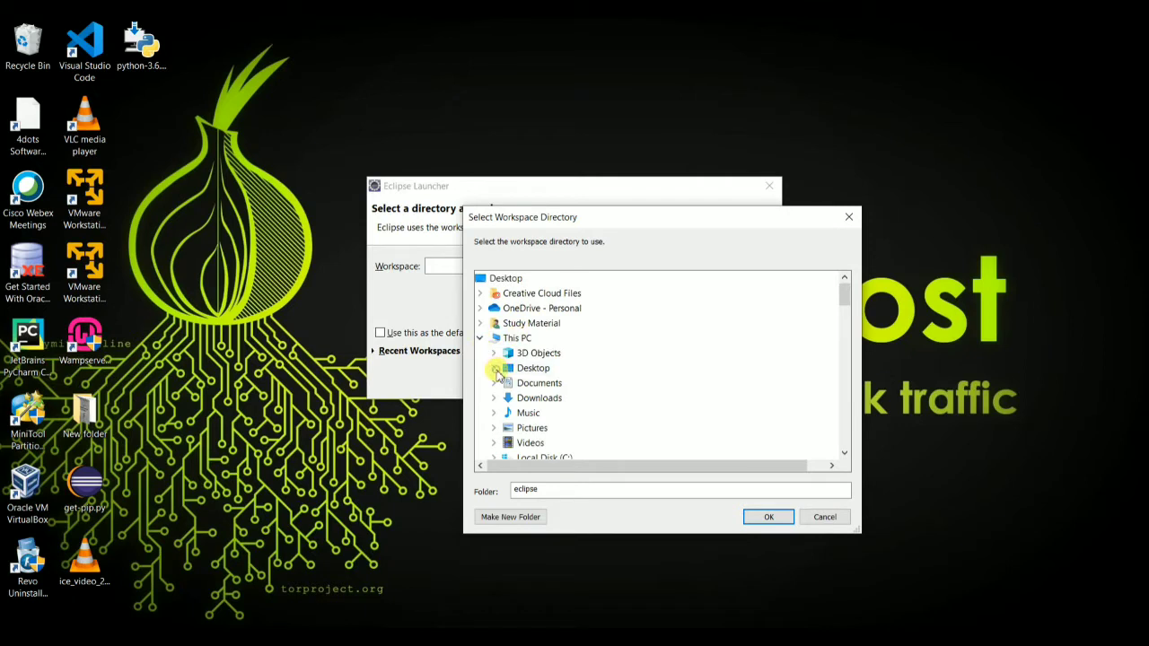
click(495, 368)
scroll(537, 287, up, 3)
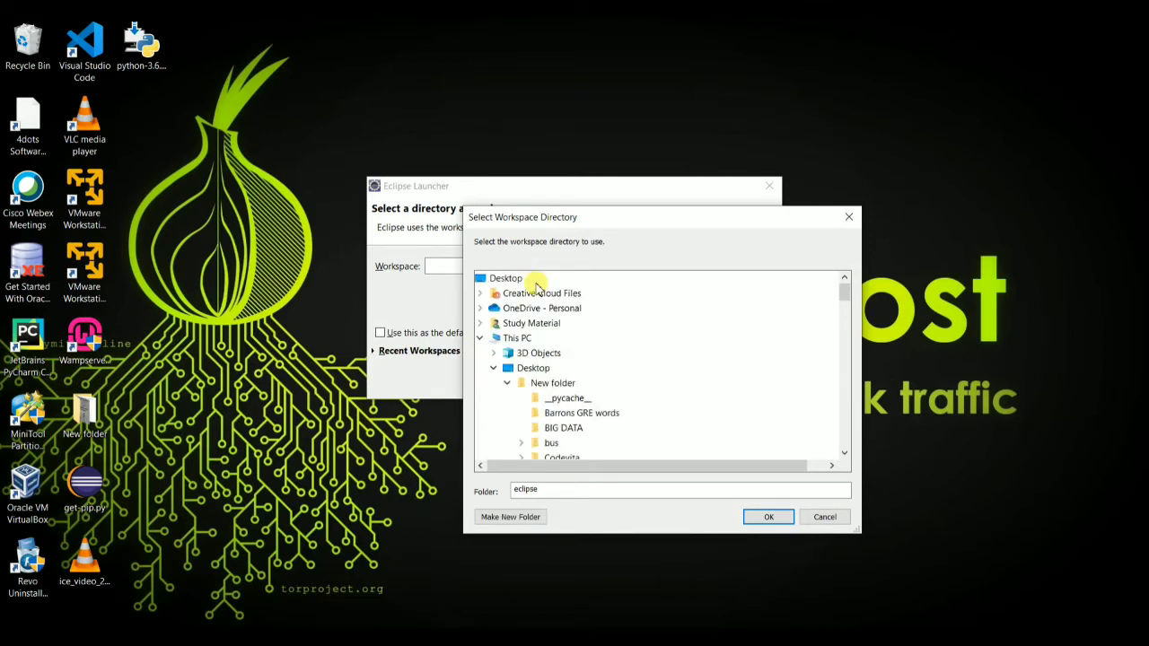
click(517, 372)
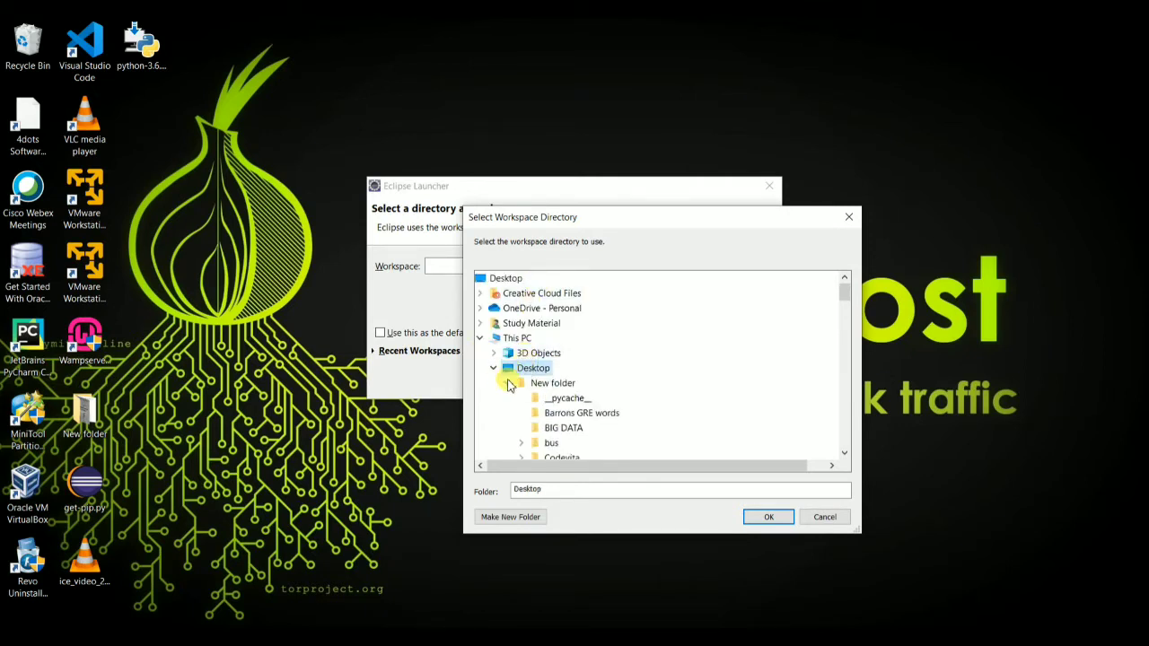
click(508, 383)
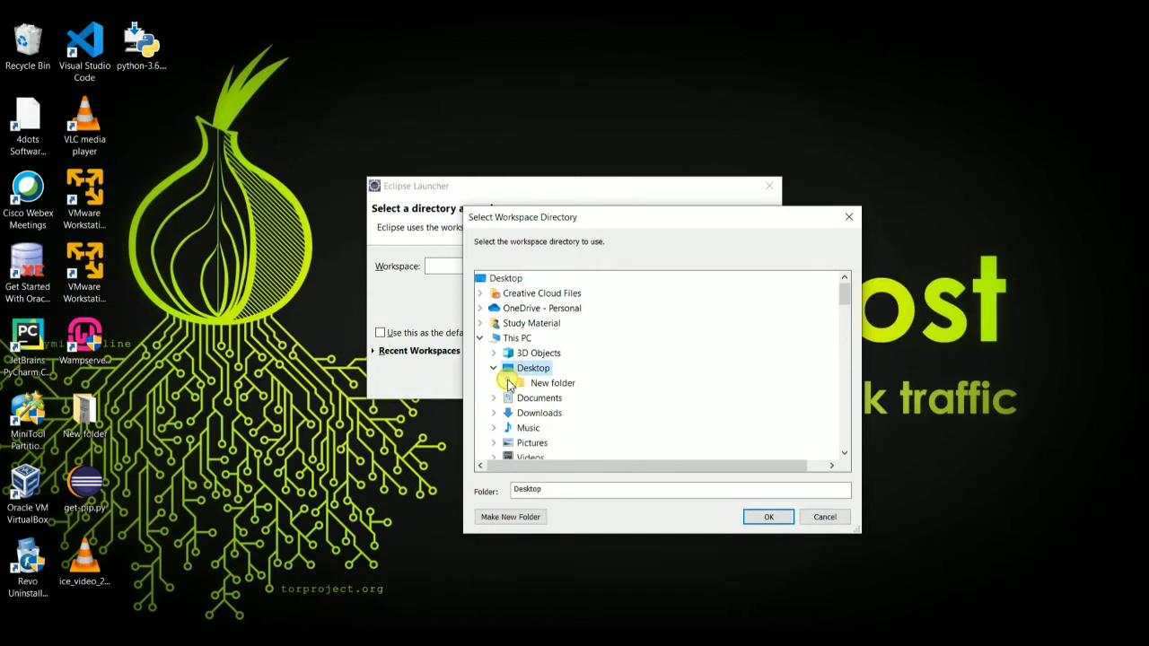
click(508, 518)
Rename the new folder as Python Tutorial, and launch Eclipse with it as the workspace.
click(575, 490)
drag(575, 490, 501, 491)
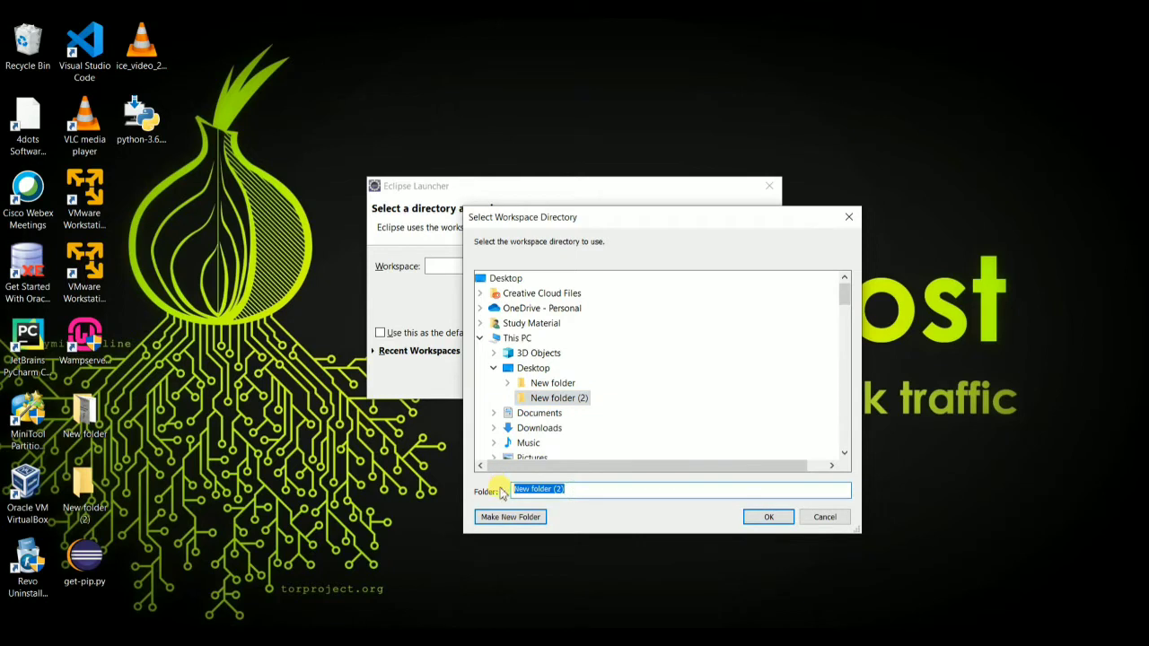
text(F)
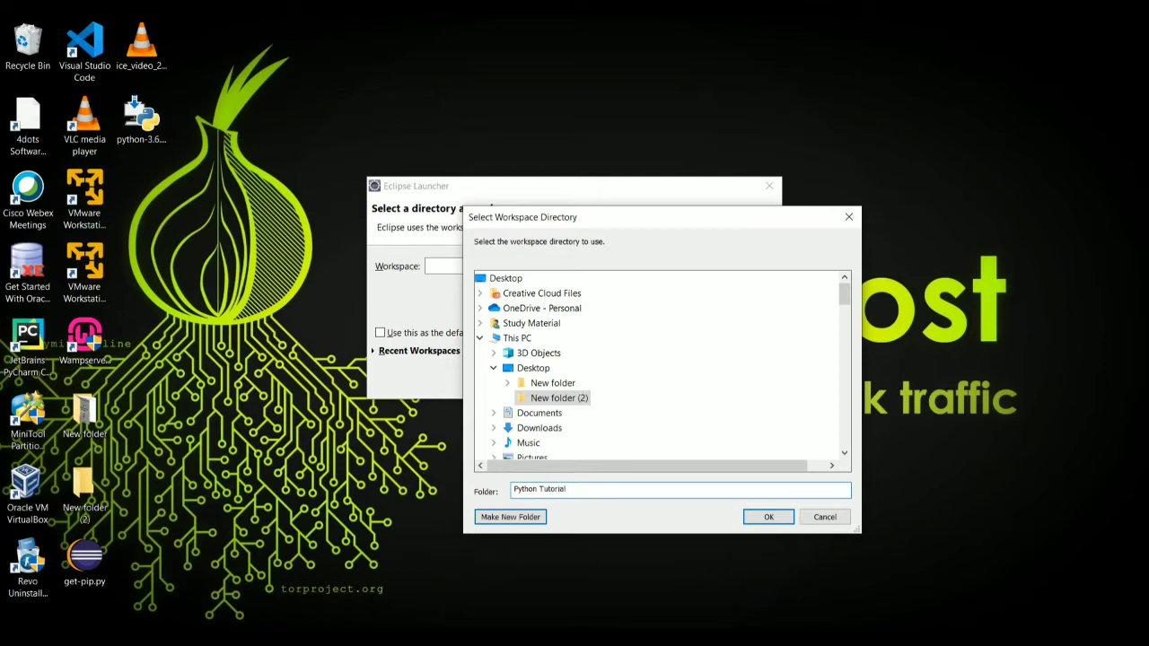
drag(567, 489, 511, 489)
key(ctrl+c)
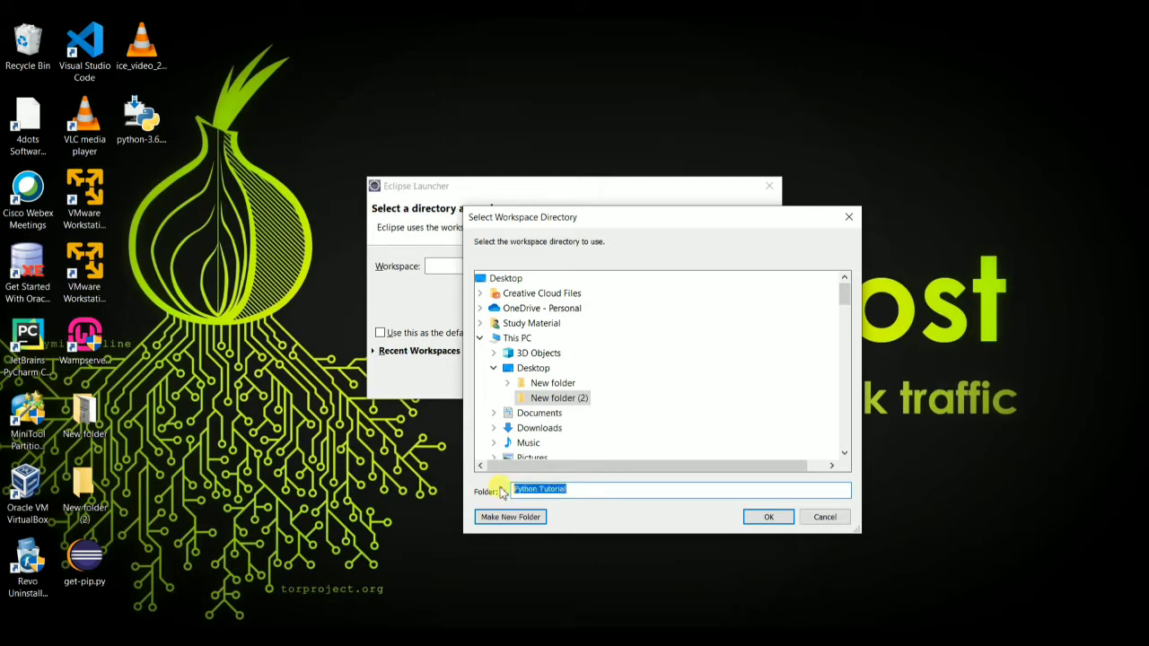
click(558, 400)
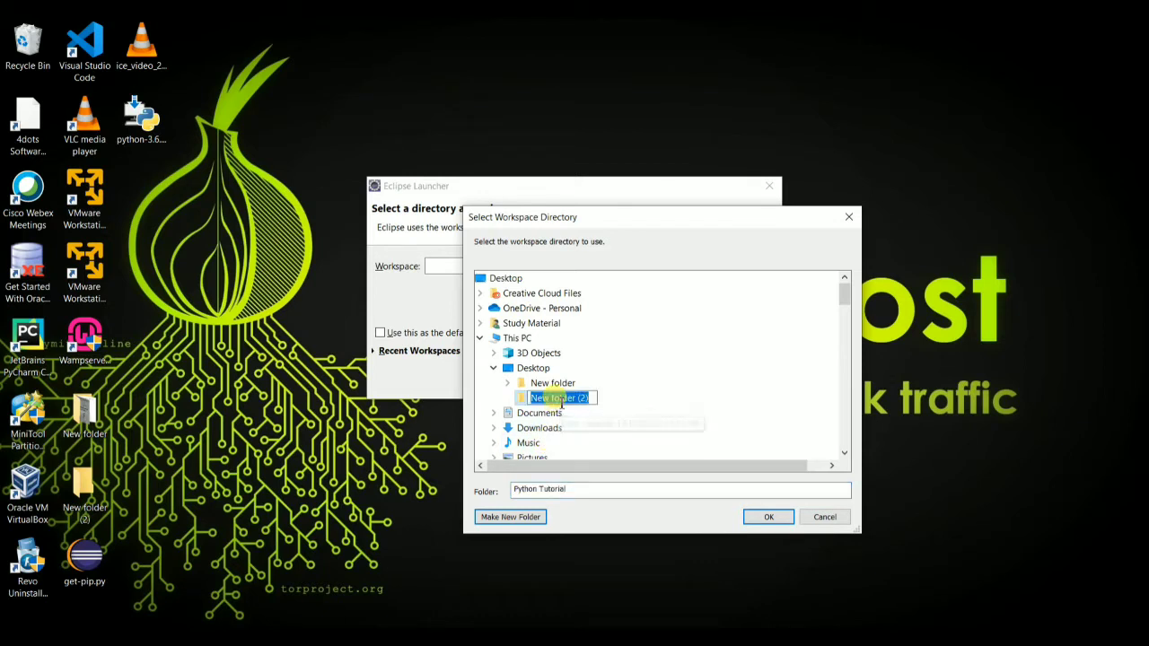
key(ctrl+v)
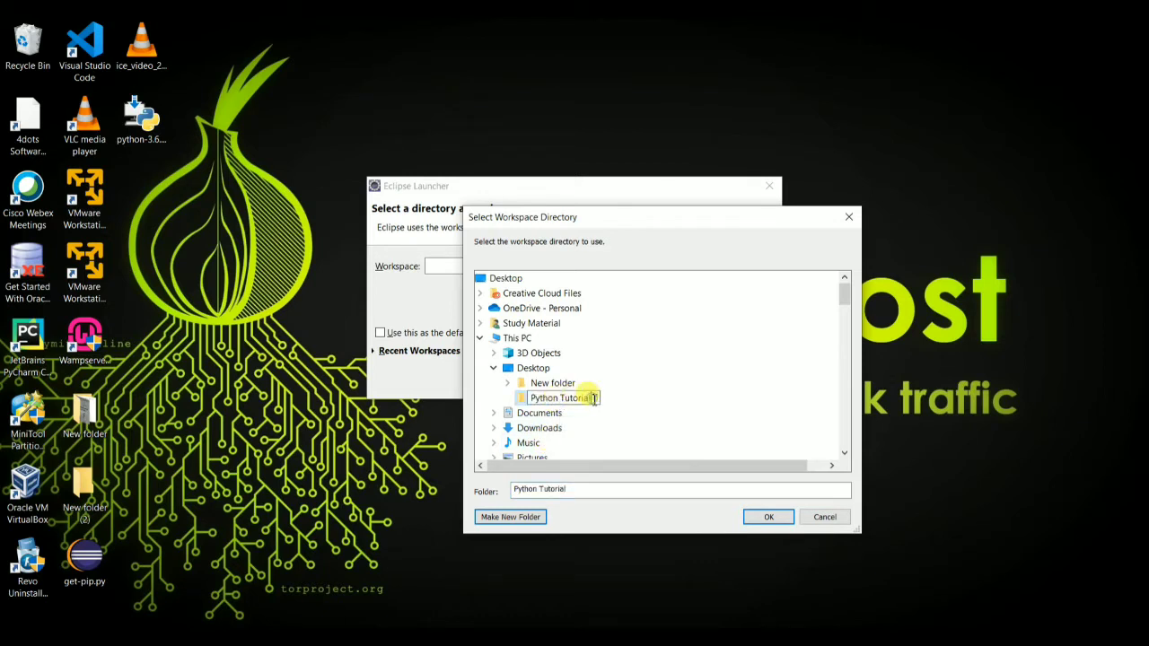
key(Return)
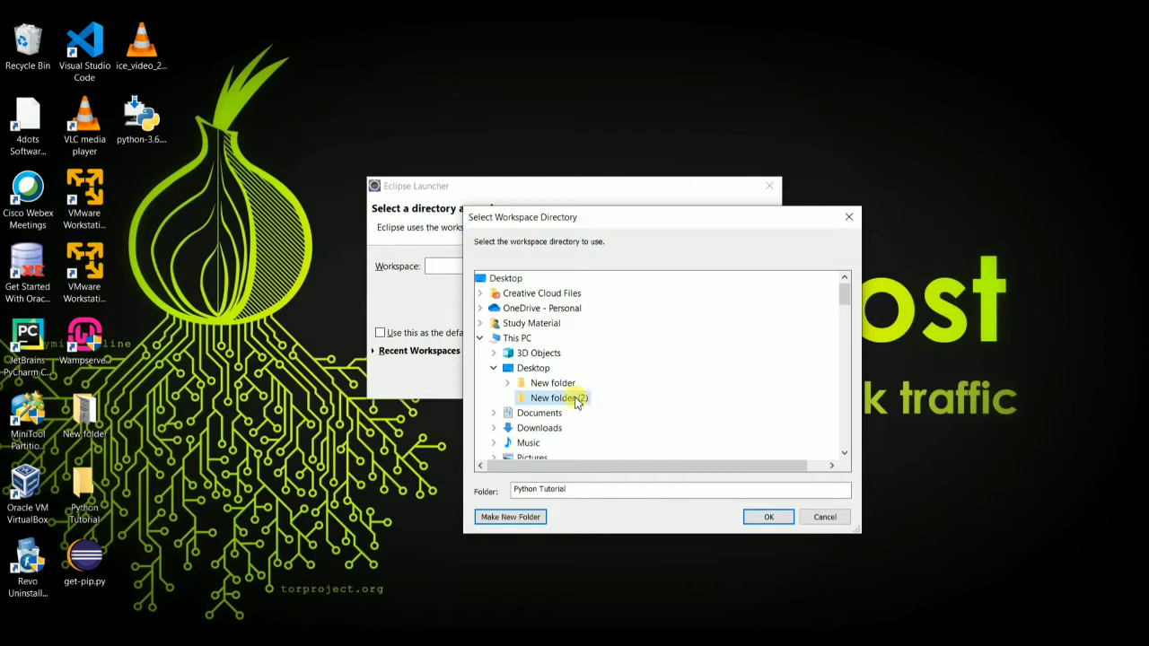
click(761, 519)
click(660, 380)
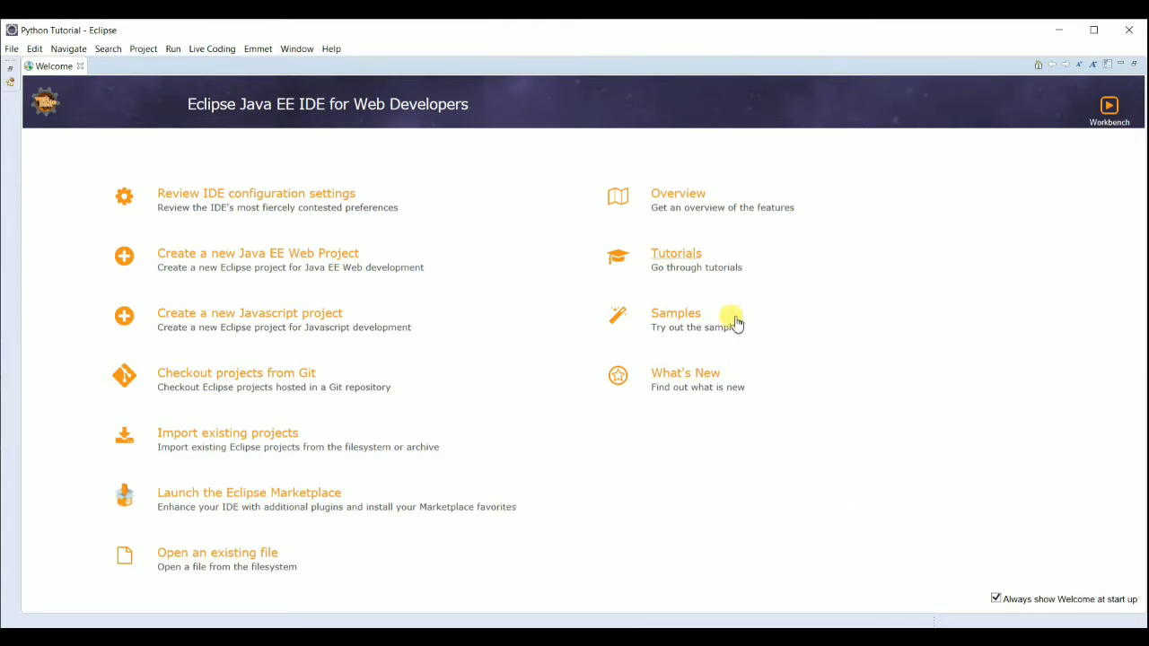
Turn off always showing Welcome at start up, and close the Welcome page.
click(995, 598)
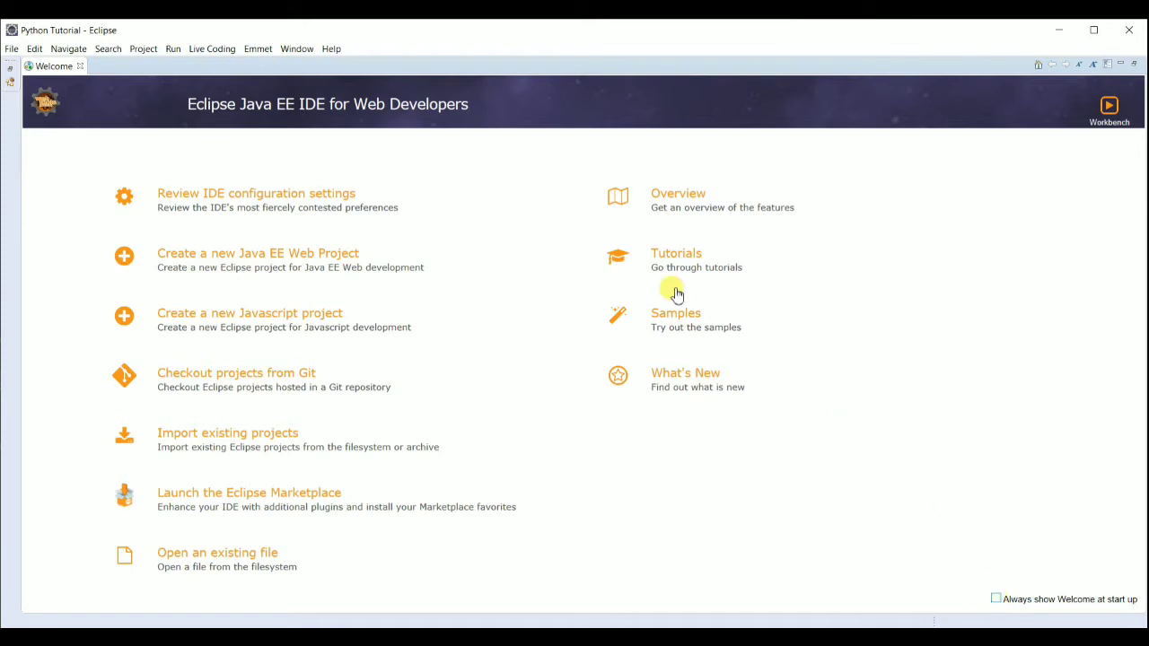
click(80, 66)
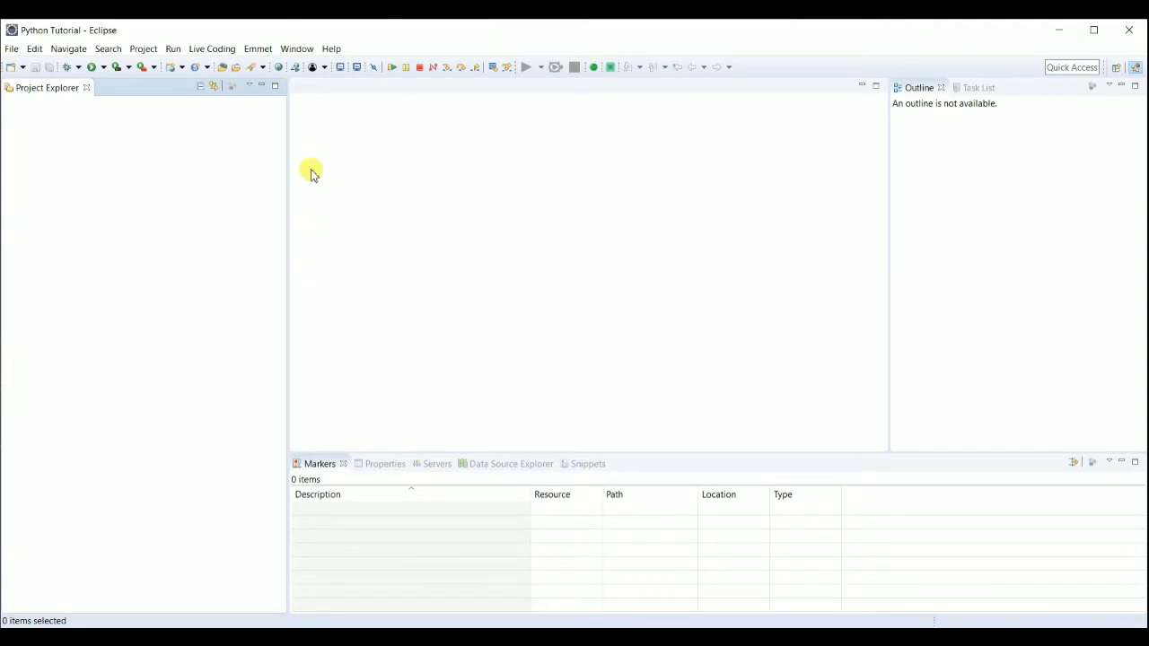
click(332, 50)
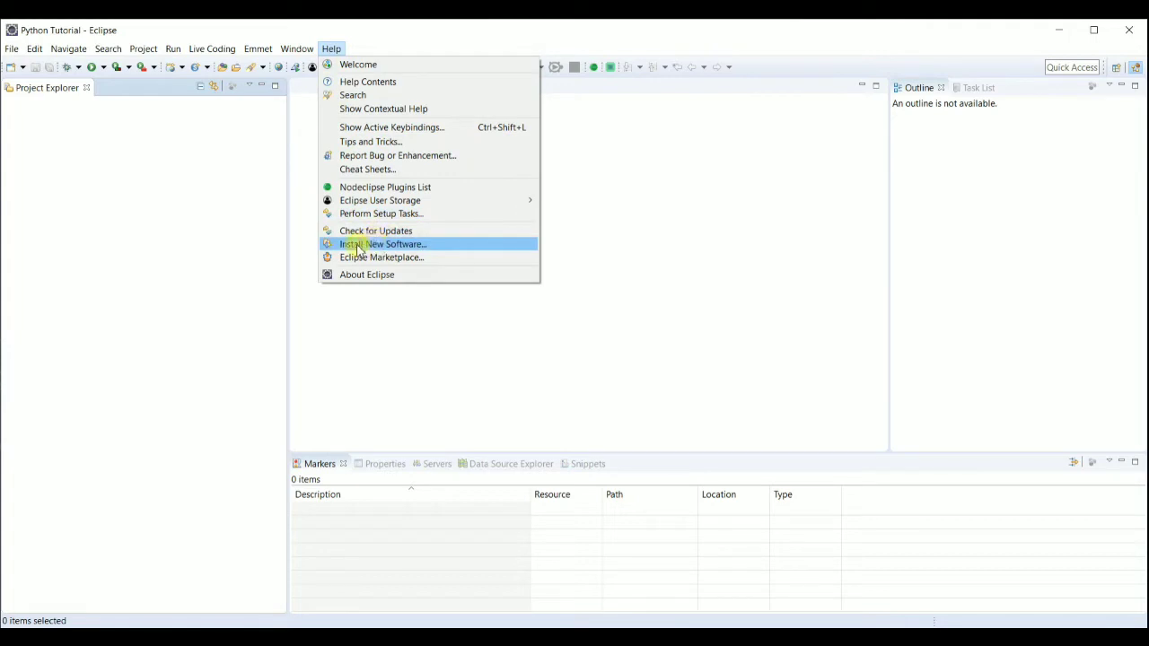
click(407, 246)
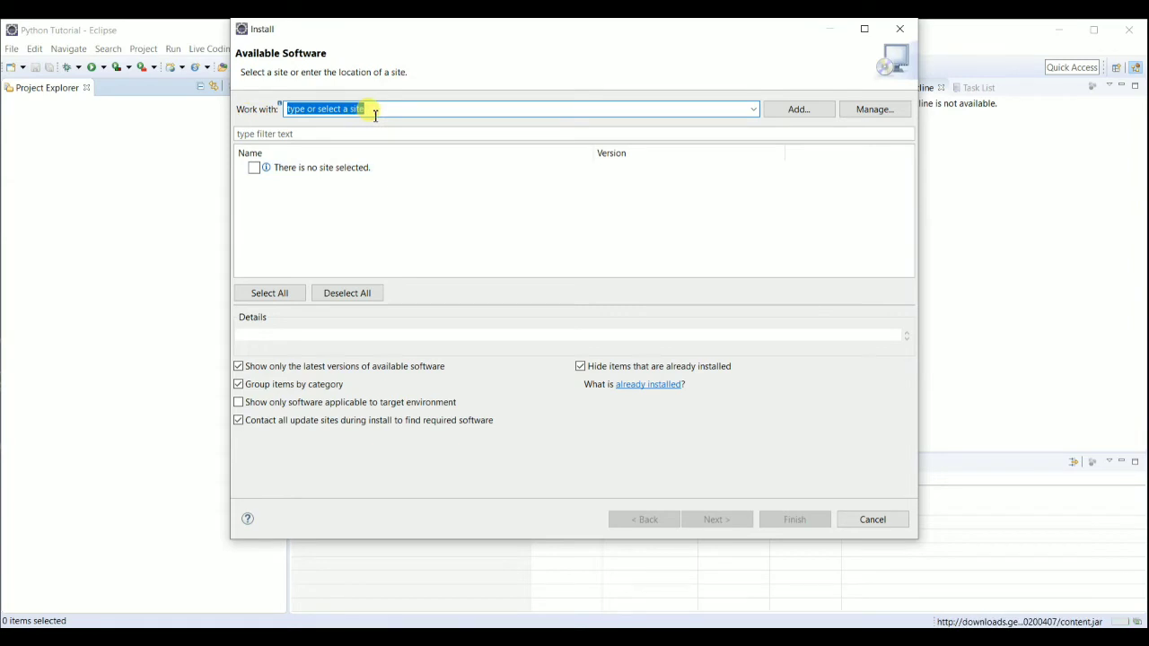
text(http:)
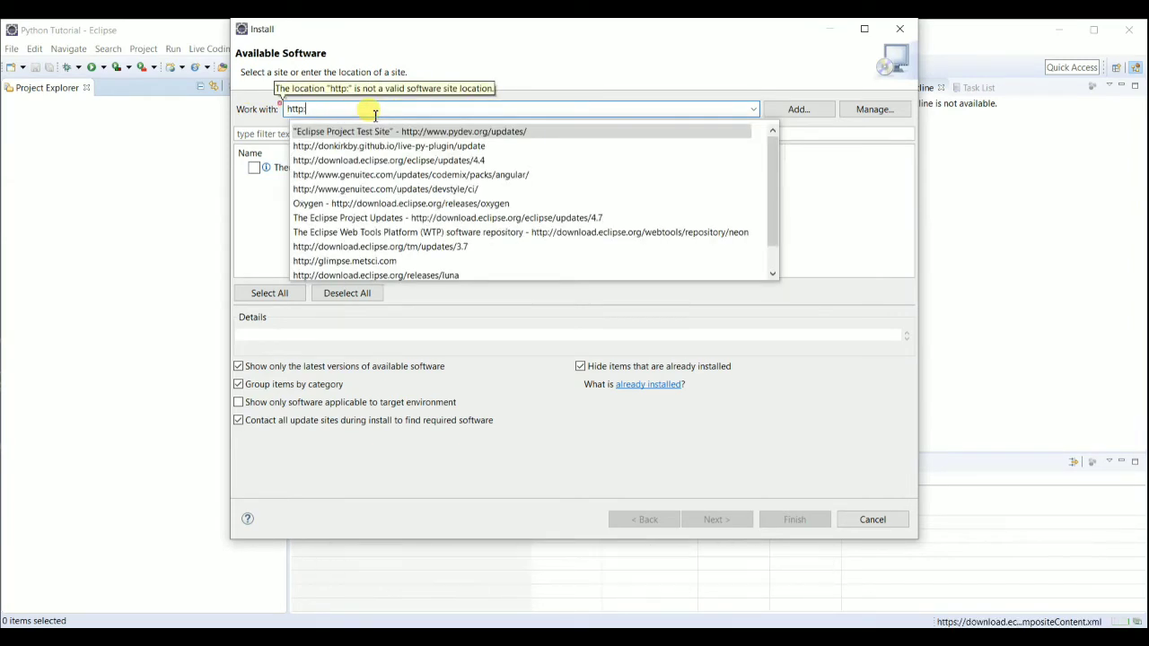
text(/)
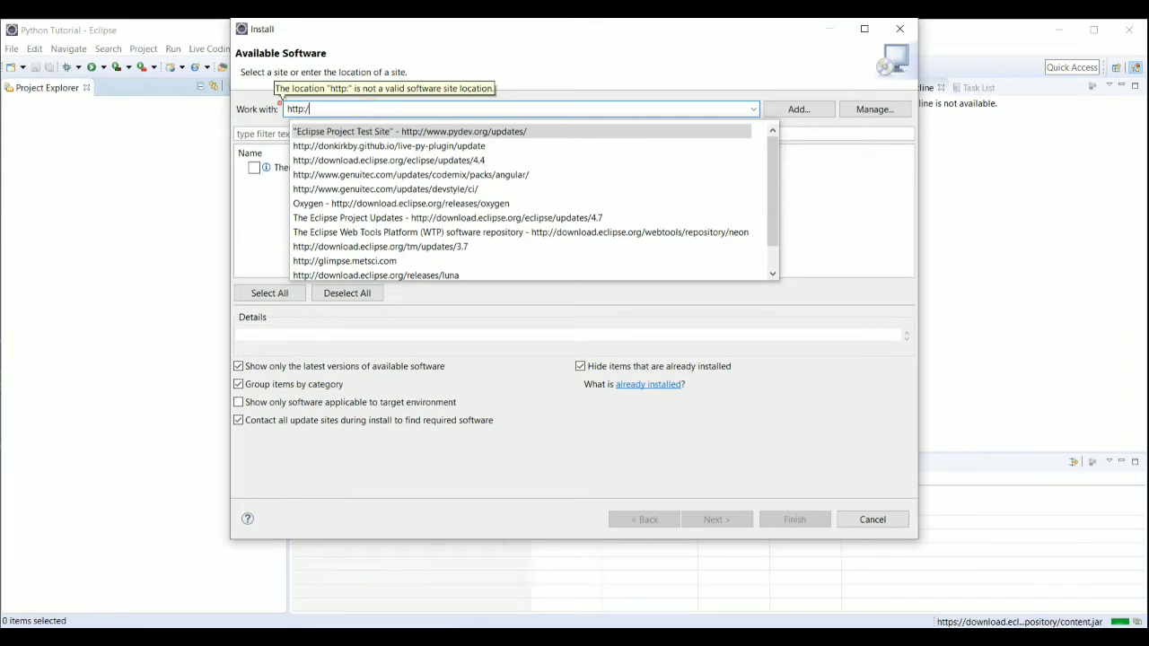
text(/)
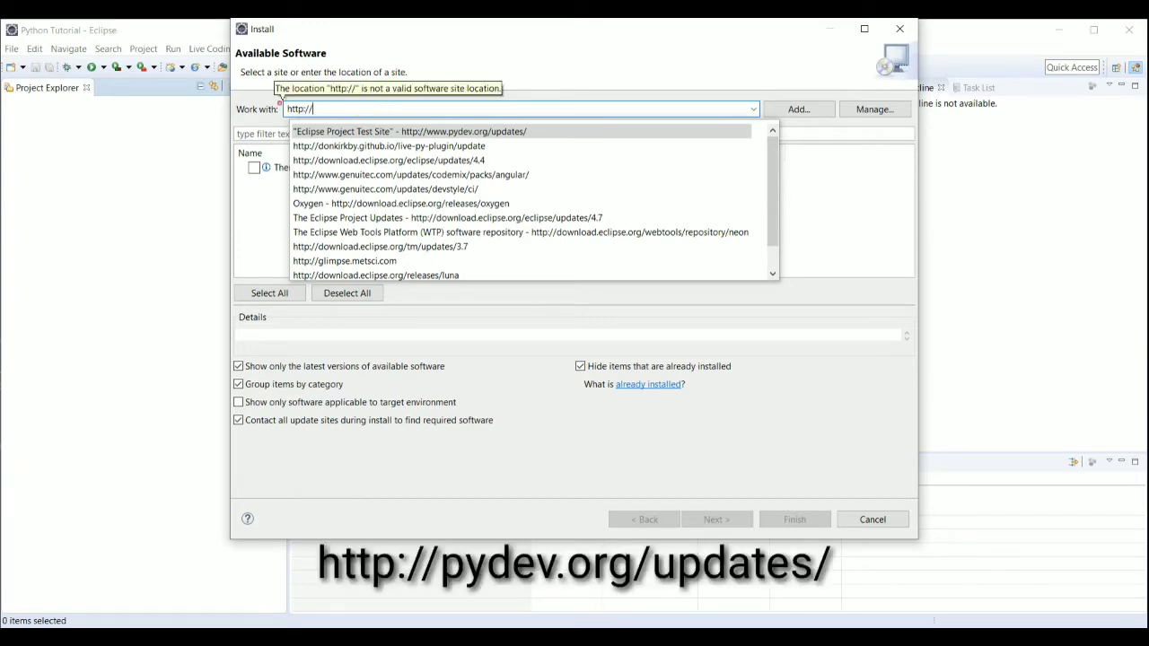
text(pydev.)
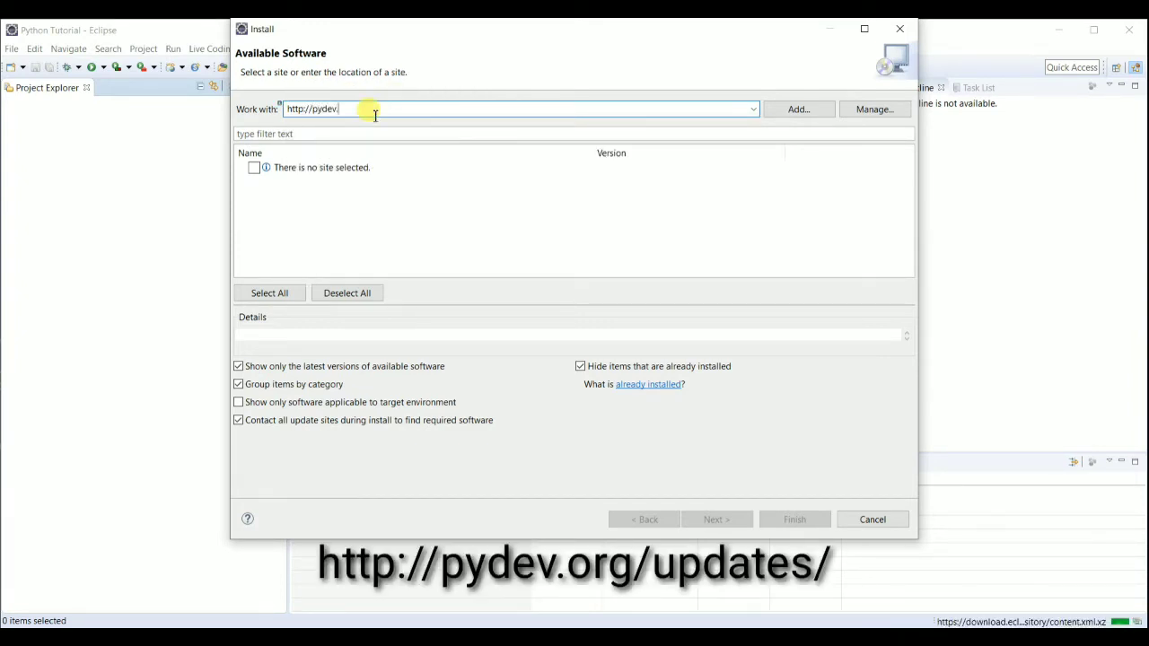
text(org)
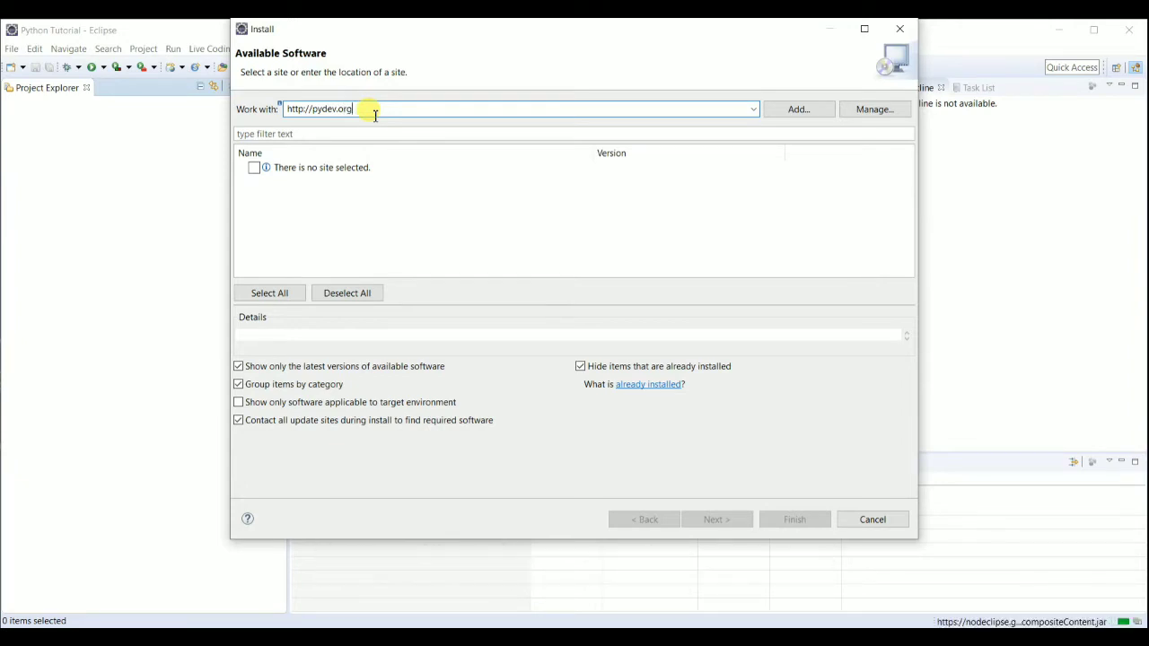
text(/updates)
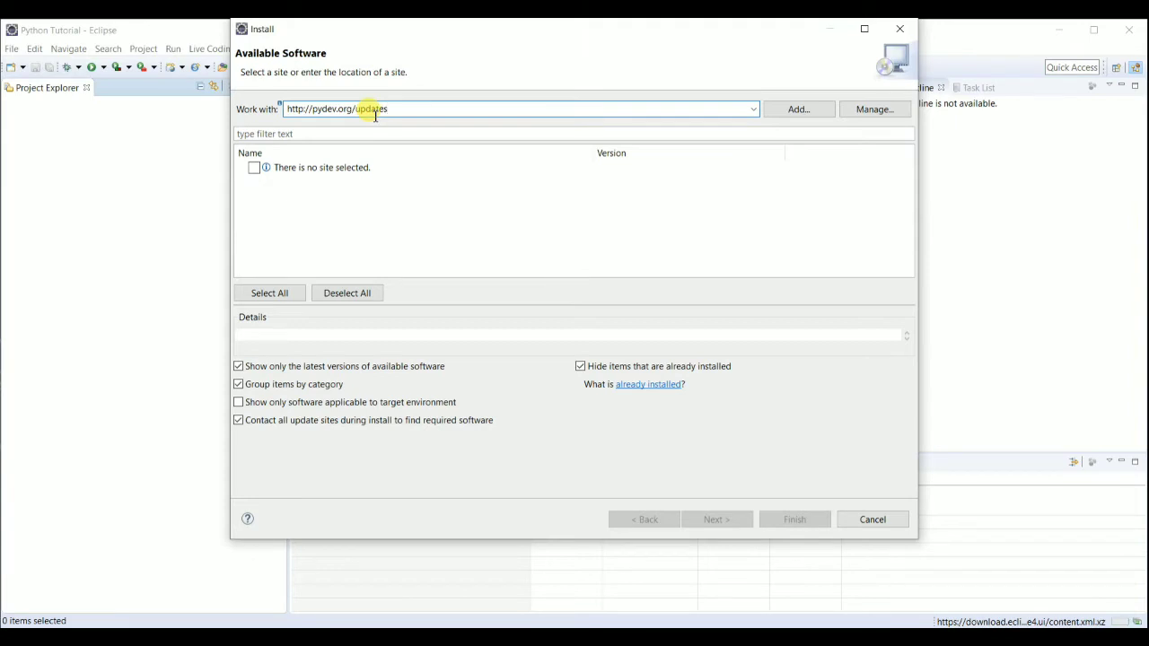
click(784, 113)
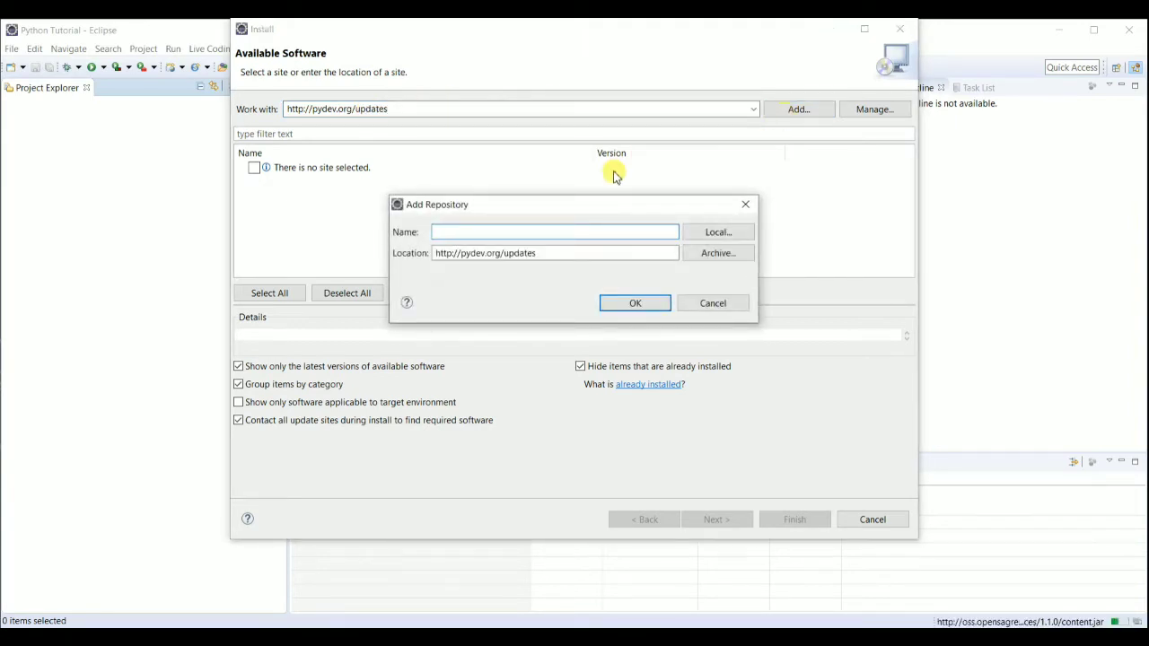
text(Python)
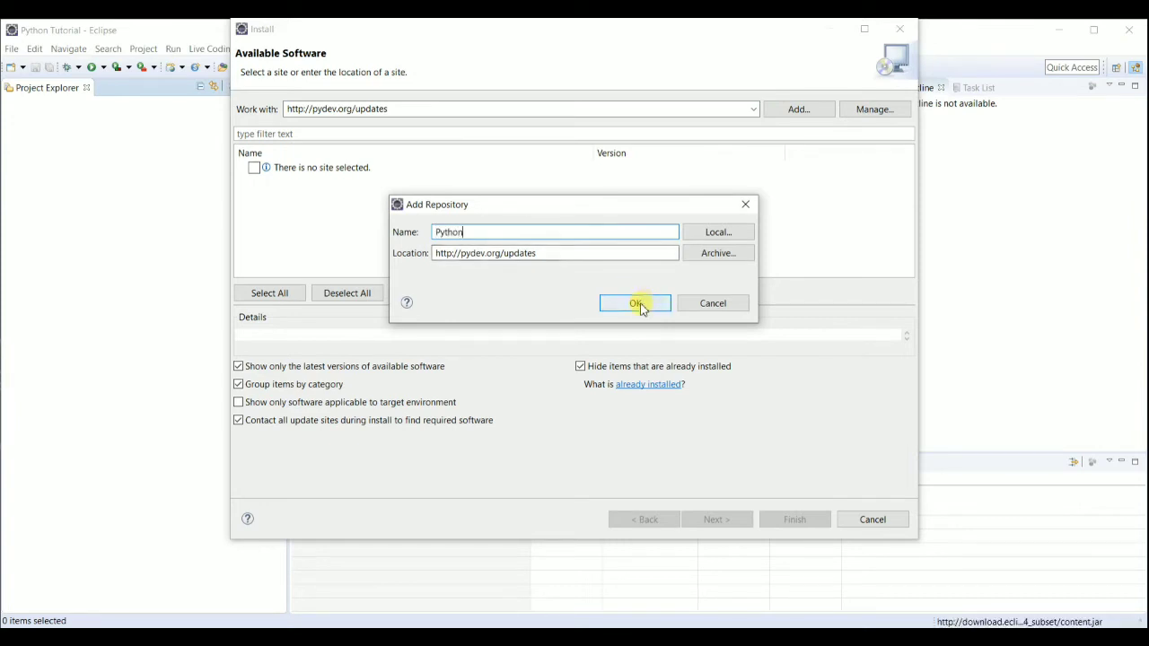
click(637, 305)
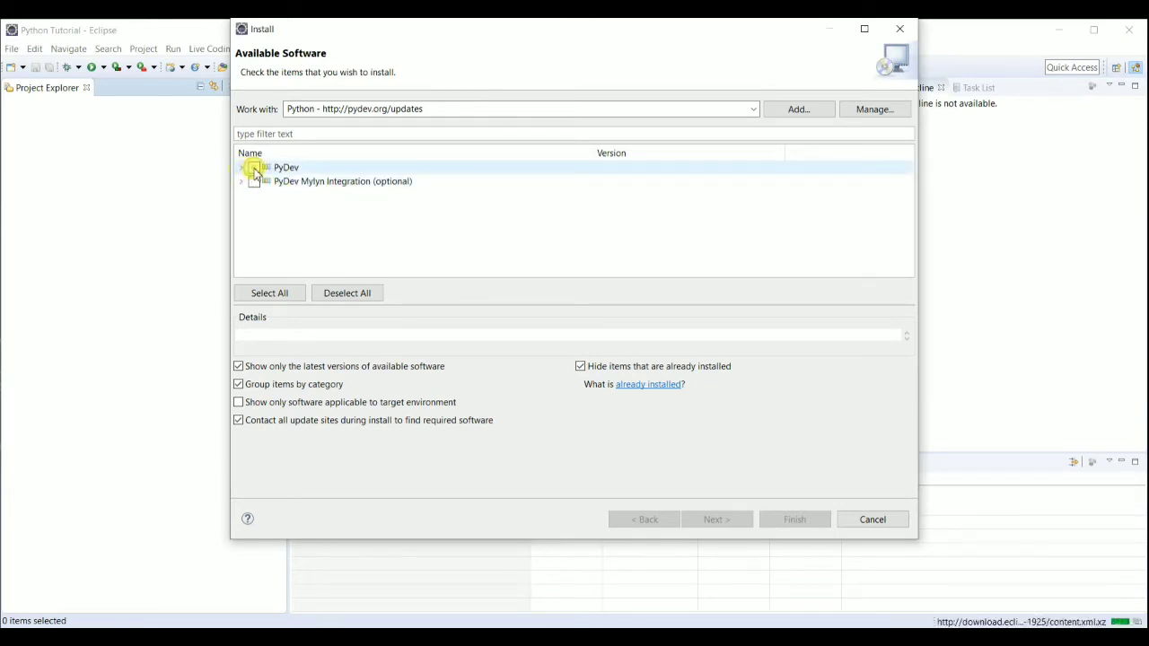
Install the PyDev item from the Python repository, accepting the terms of the license agreements.
click(255, 169)
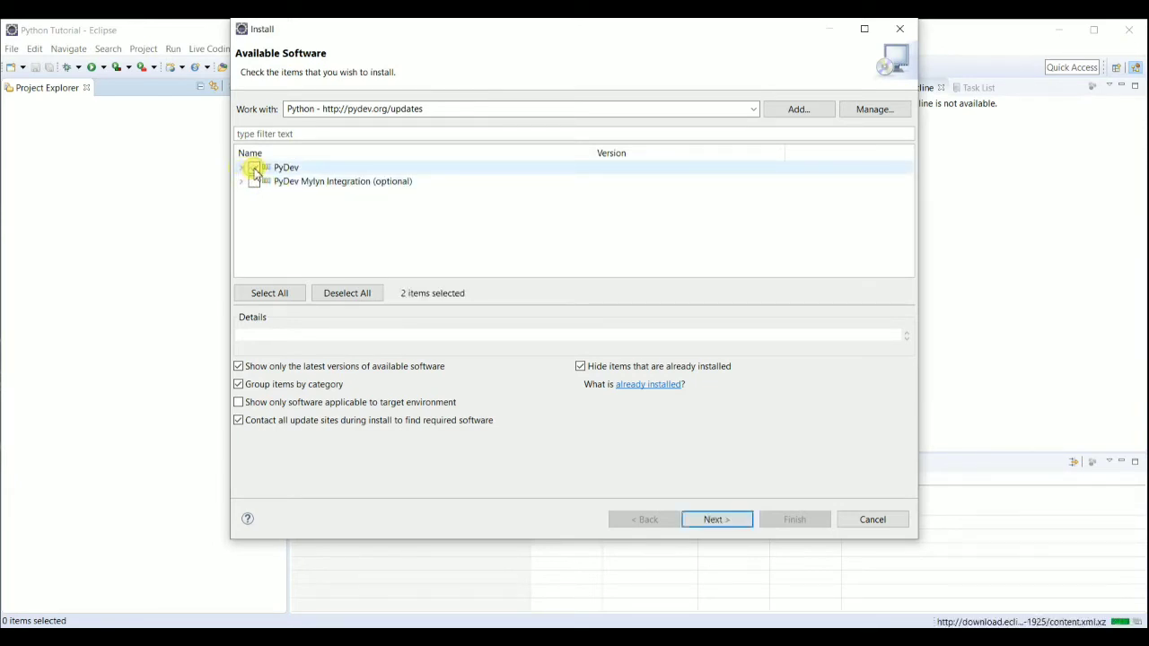
click(716, 519)
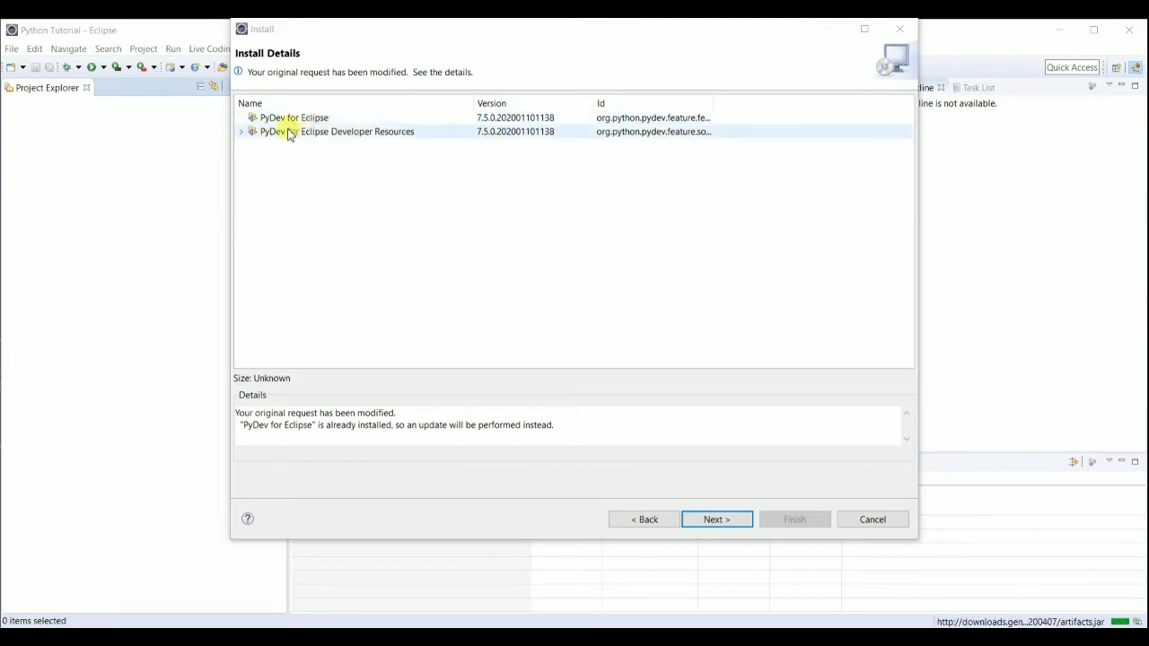
click(241, 132)
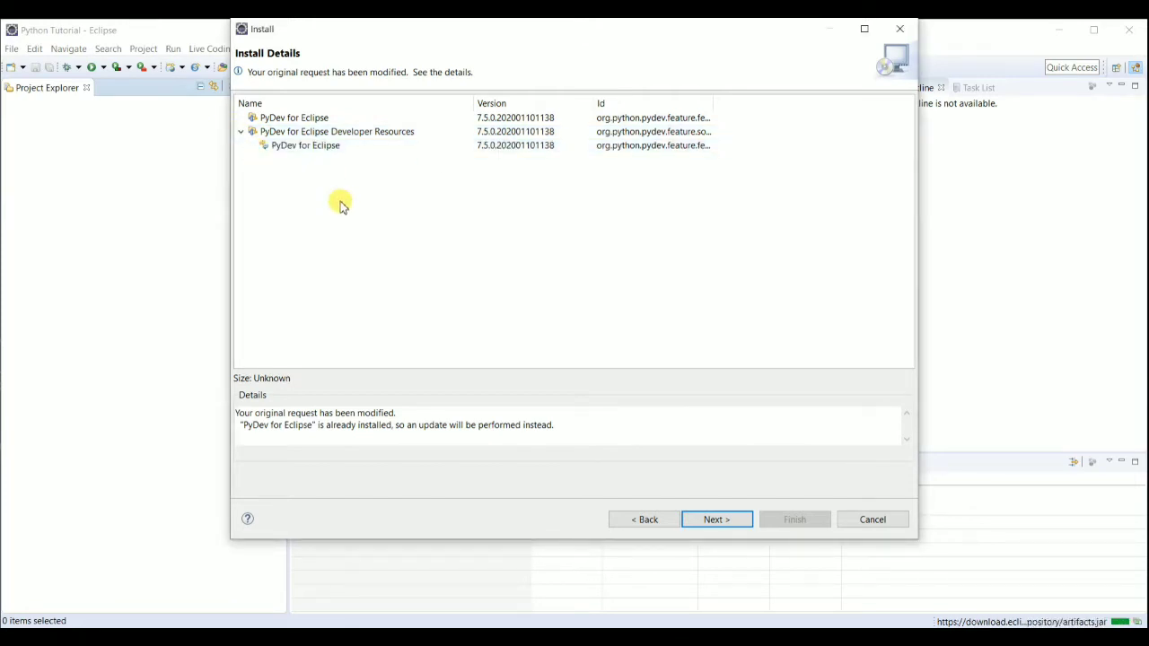
click(721, 521)
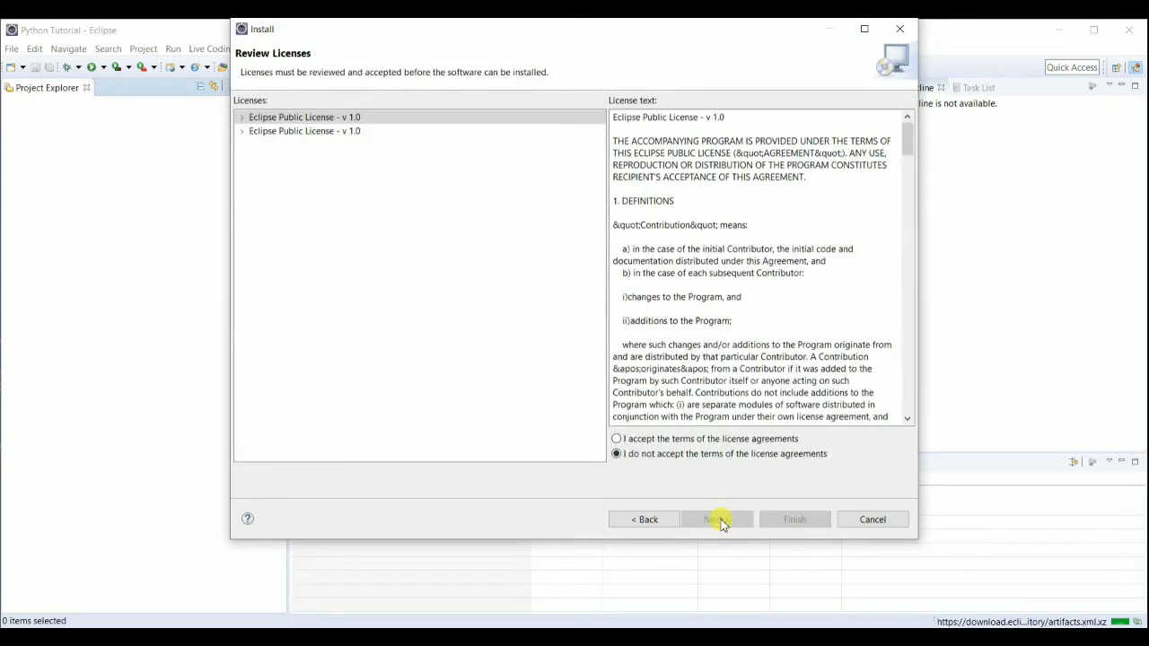
click(616, 439)
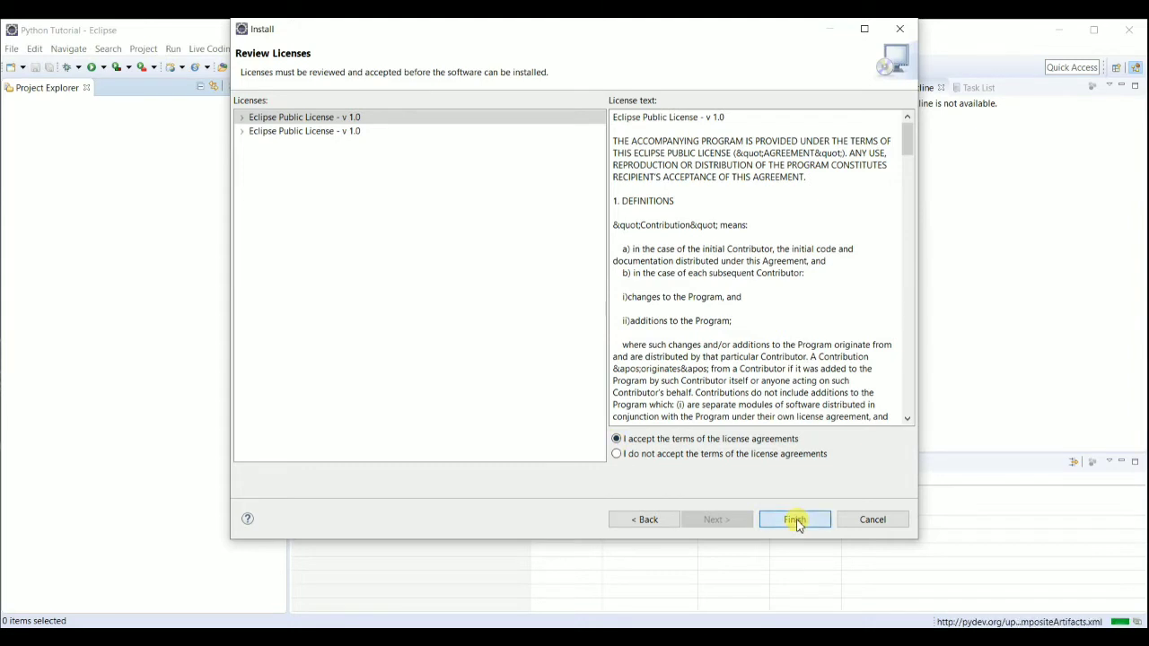
click(795, 520)
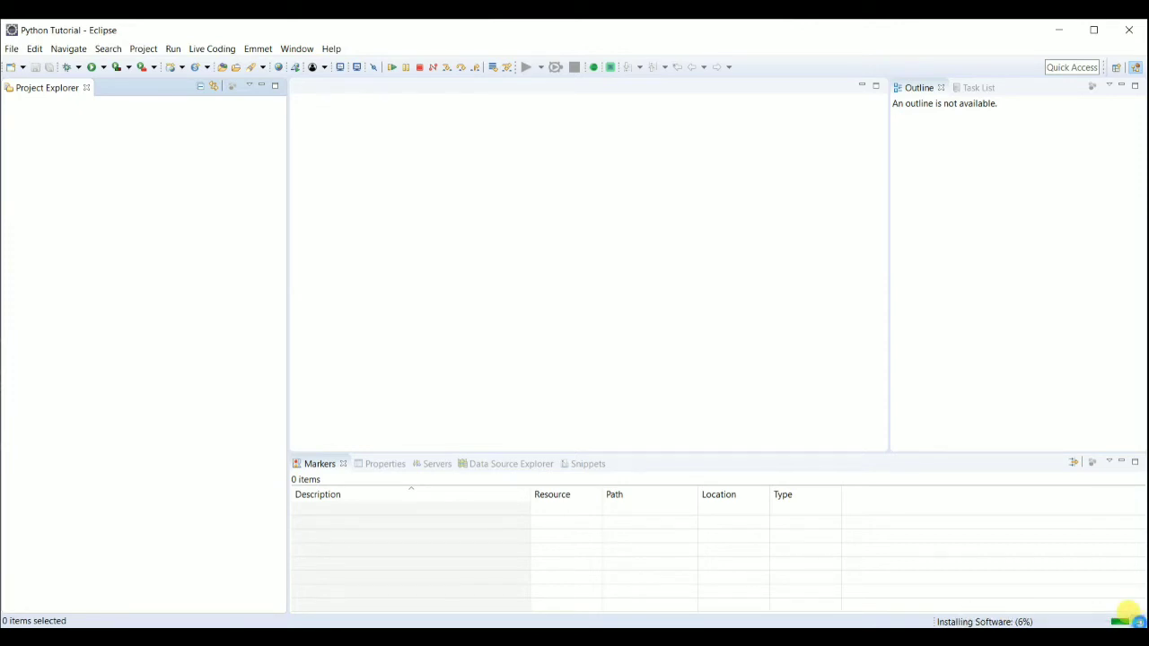
Show the installation progress, and restart Eclipse into the Python Tutorial workspace to apply the update.
click(1128, 619)
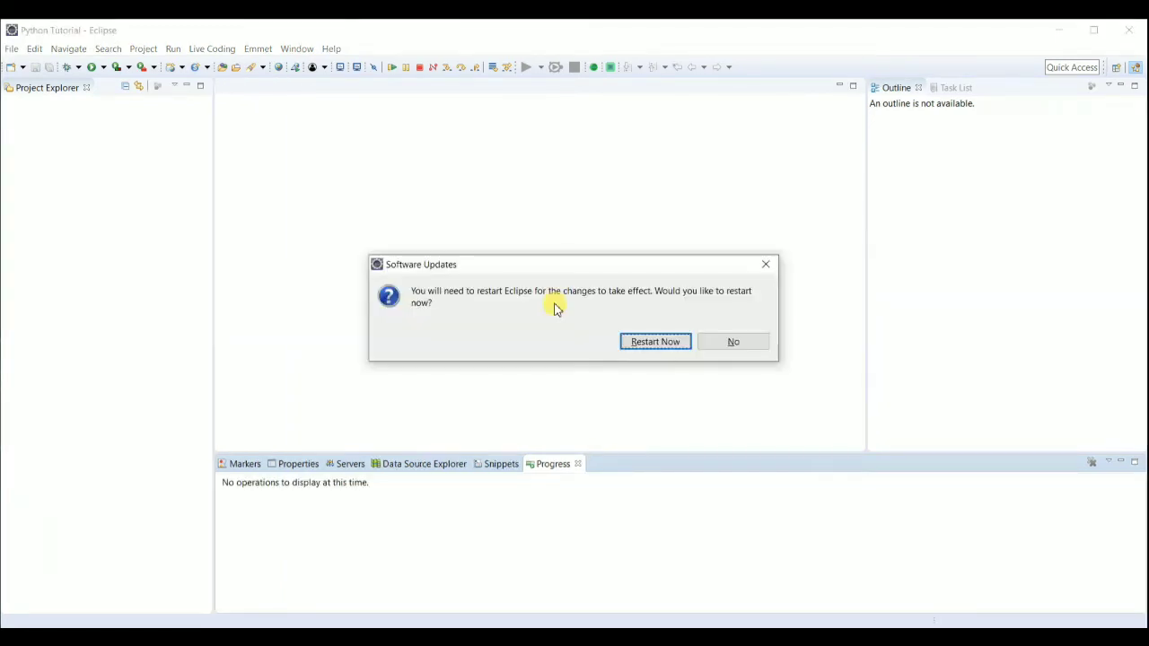
click(654, 344)
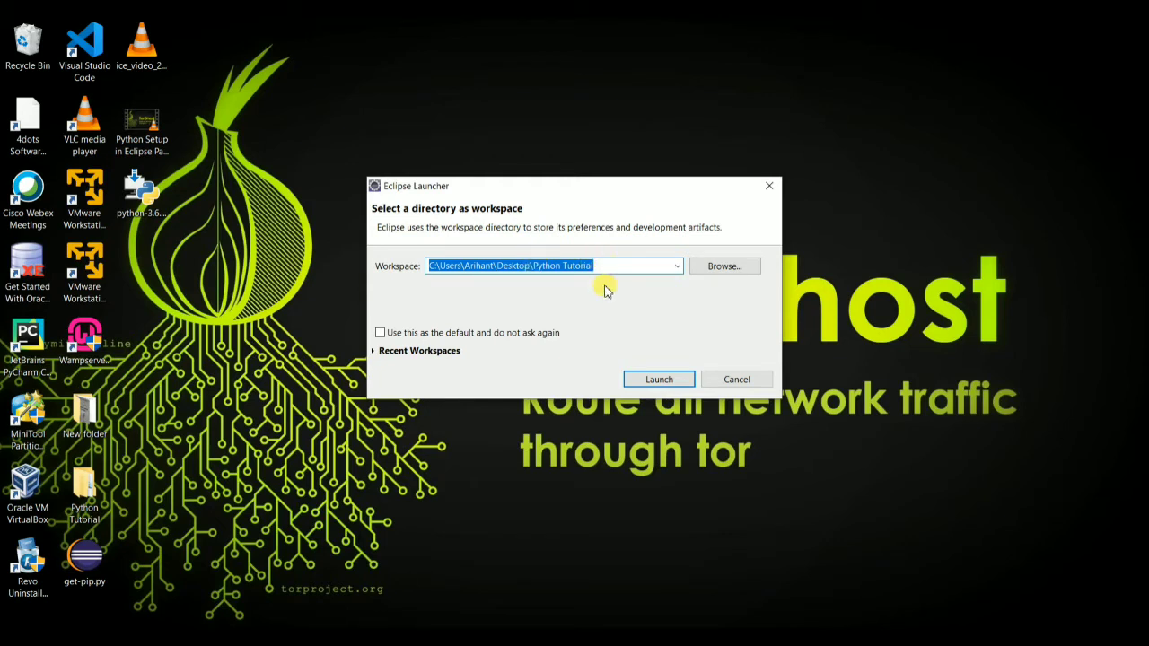
click(653, 377)
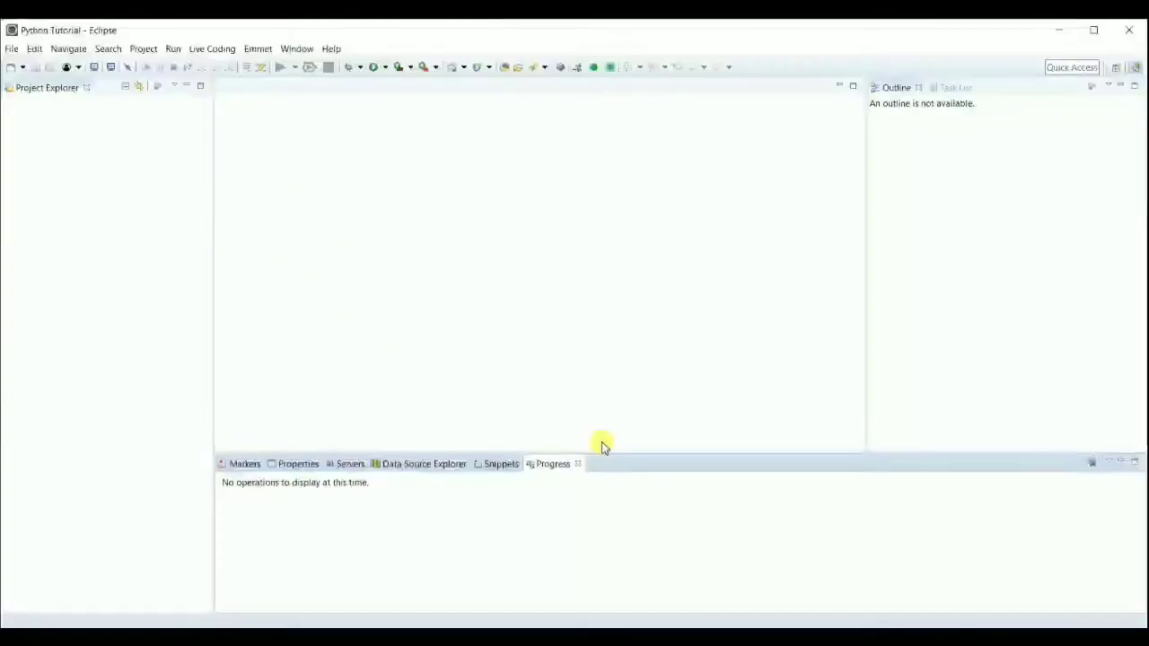
Open the PyDev Python Interpreter preferences and browse Local Disk (C:) for a Python executable.
click(299, 50)
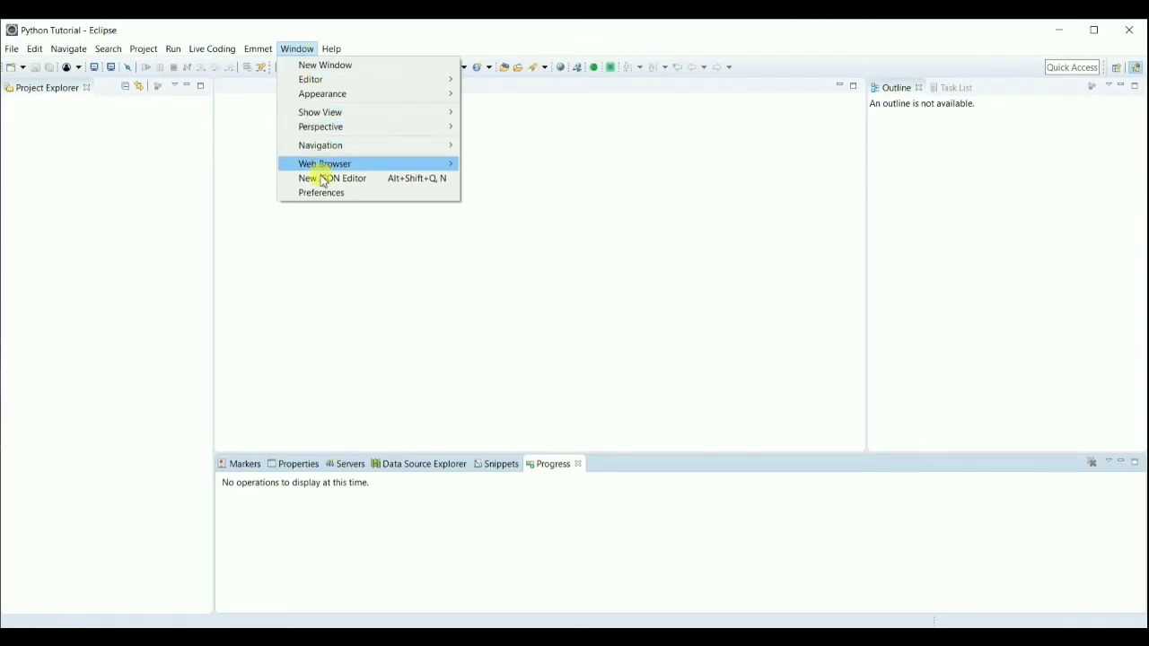
click(343, 193)
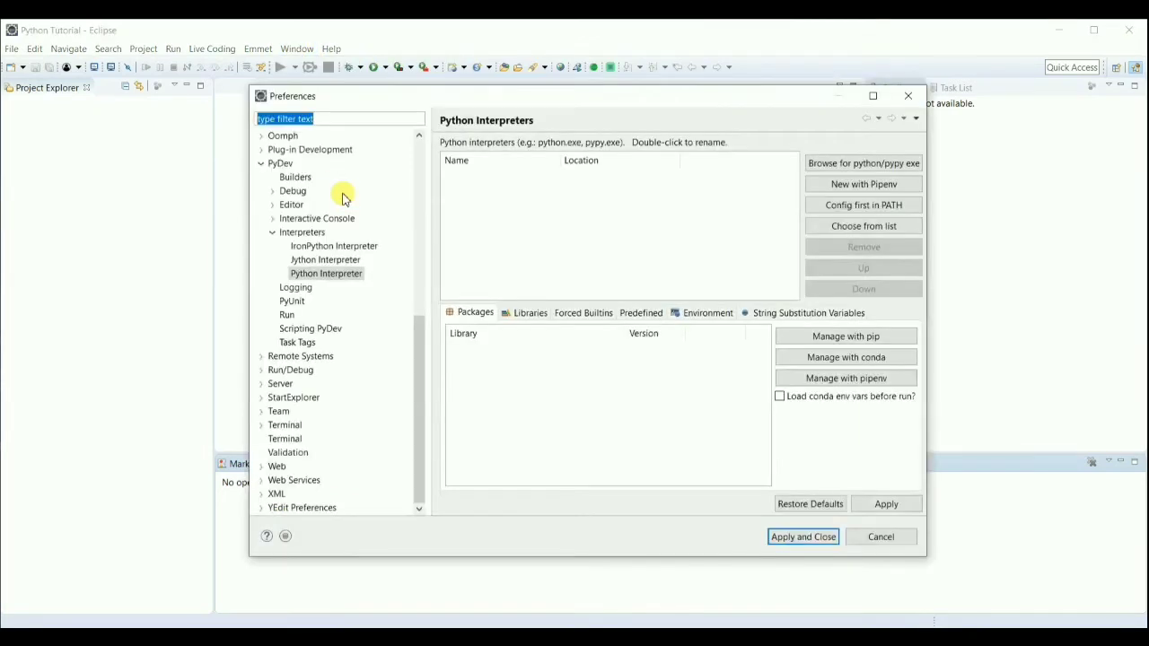
click(279, 167)
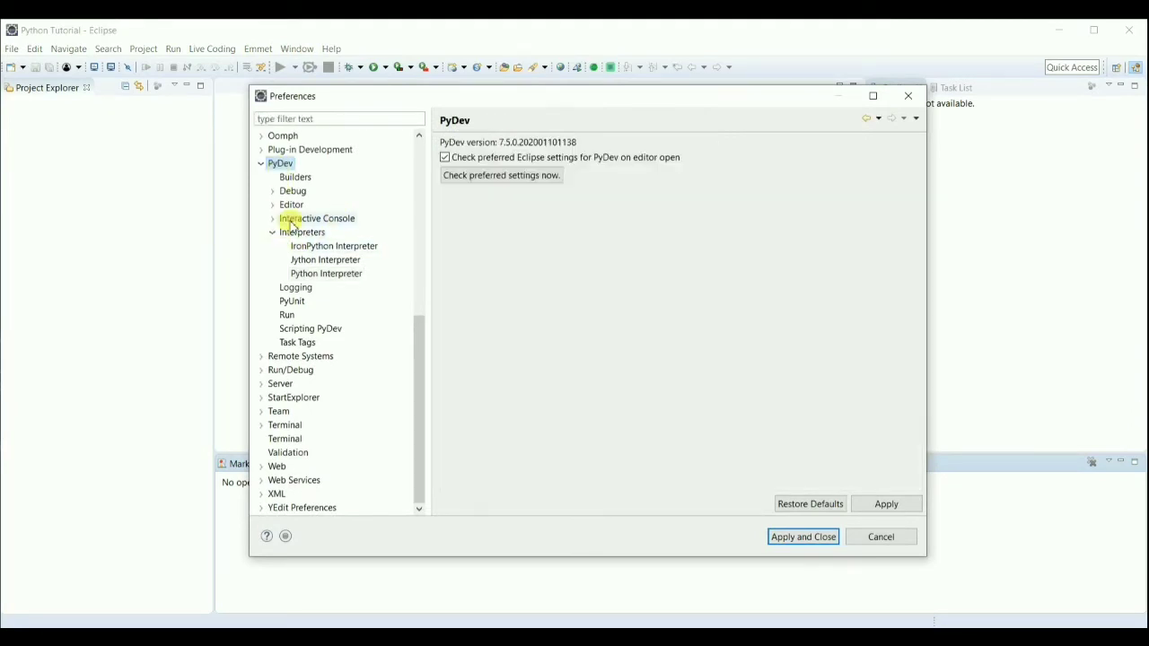
click(322, 277)
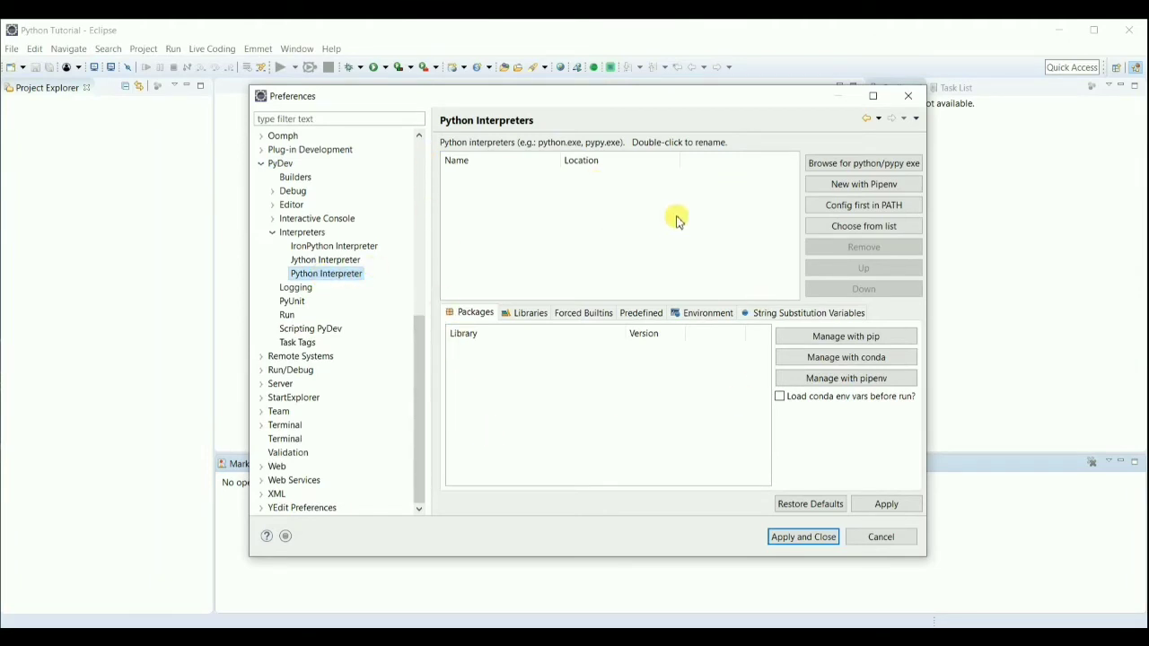
click(852, 167)
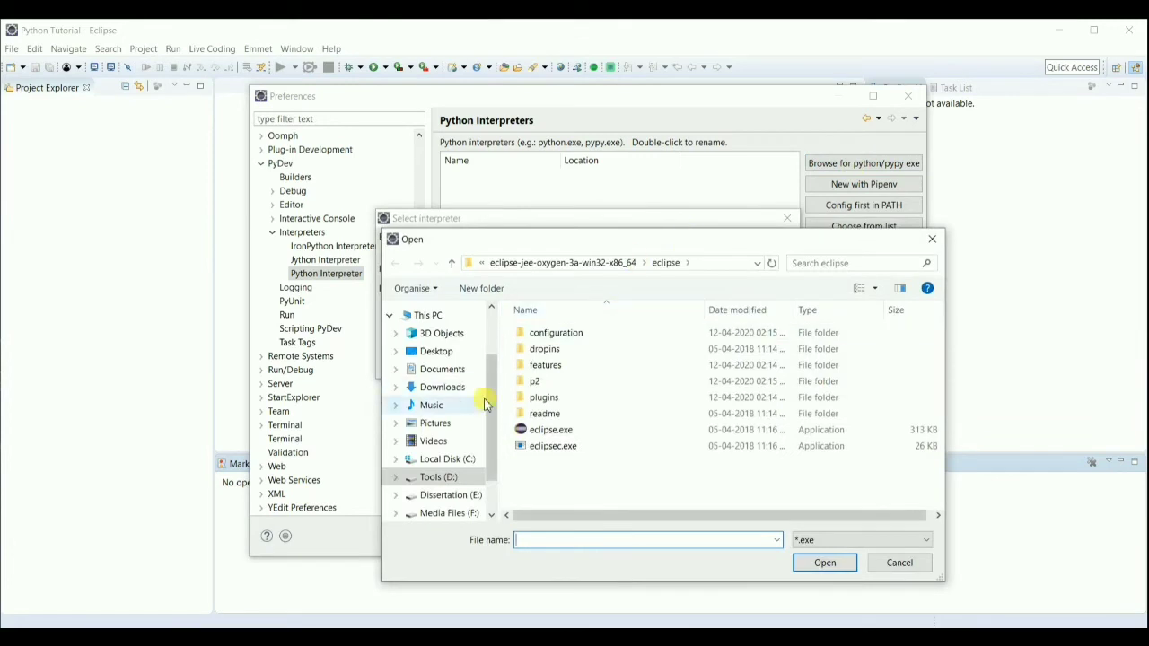
click(444, 462)
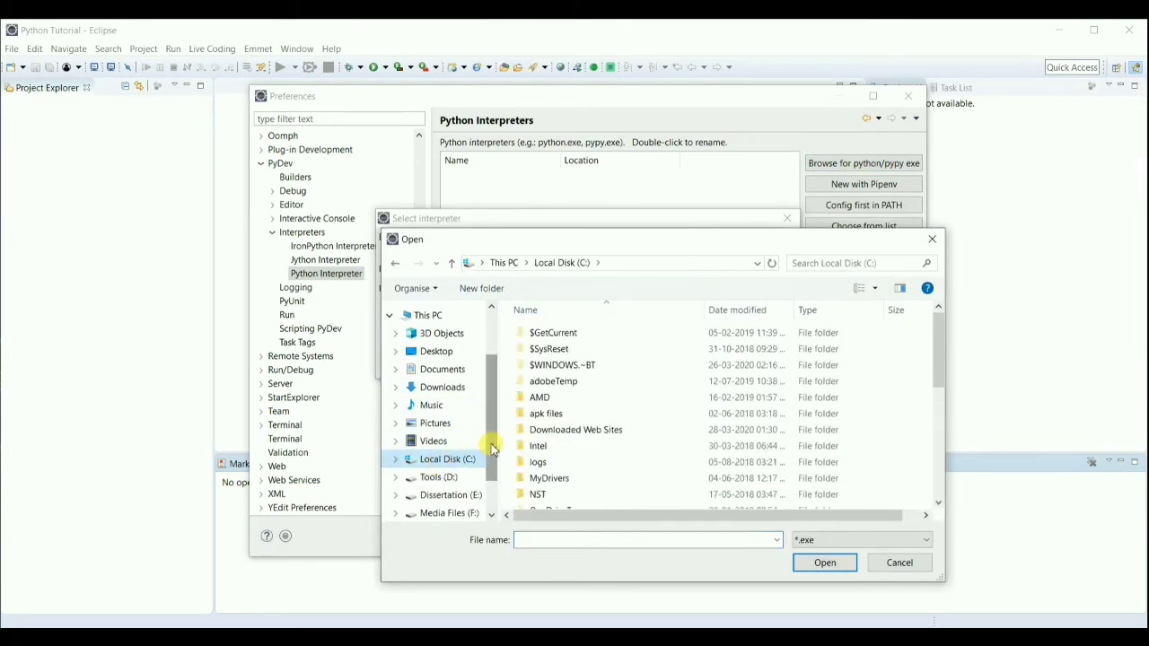
scroll(476, 458, down, 2)
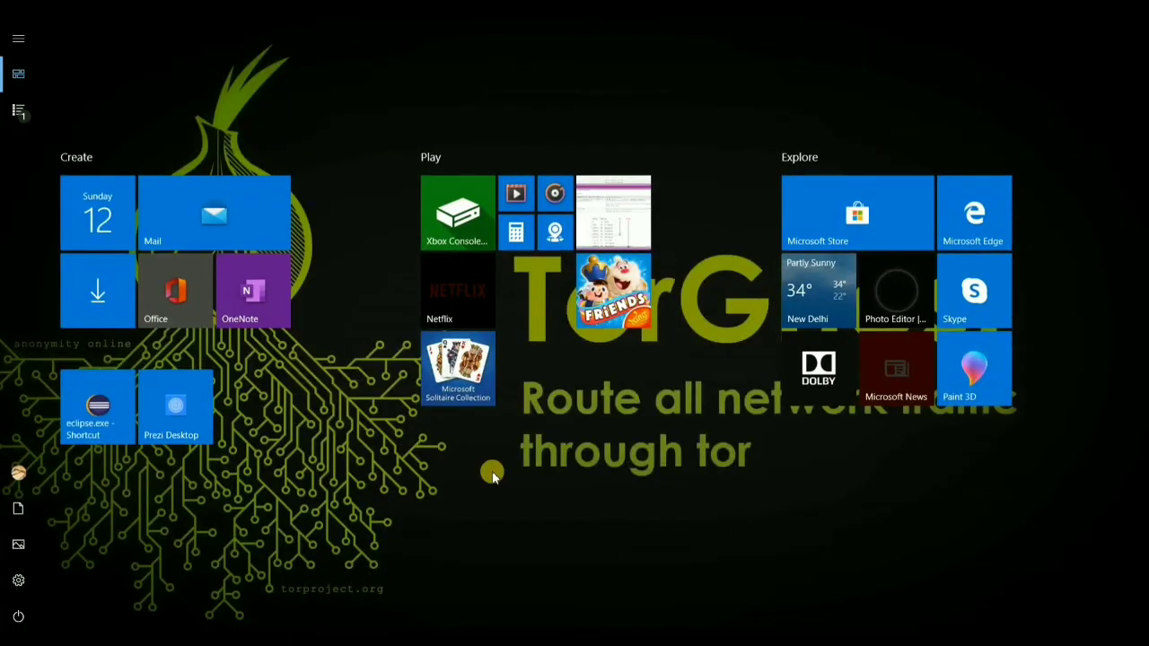
Search Windows for idle, open the file location of IDLE (Python 3.6 64-bit), and open the folder its shortcut points to.
text(idle)
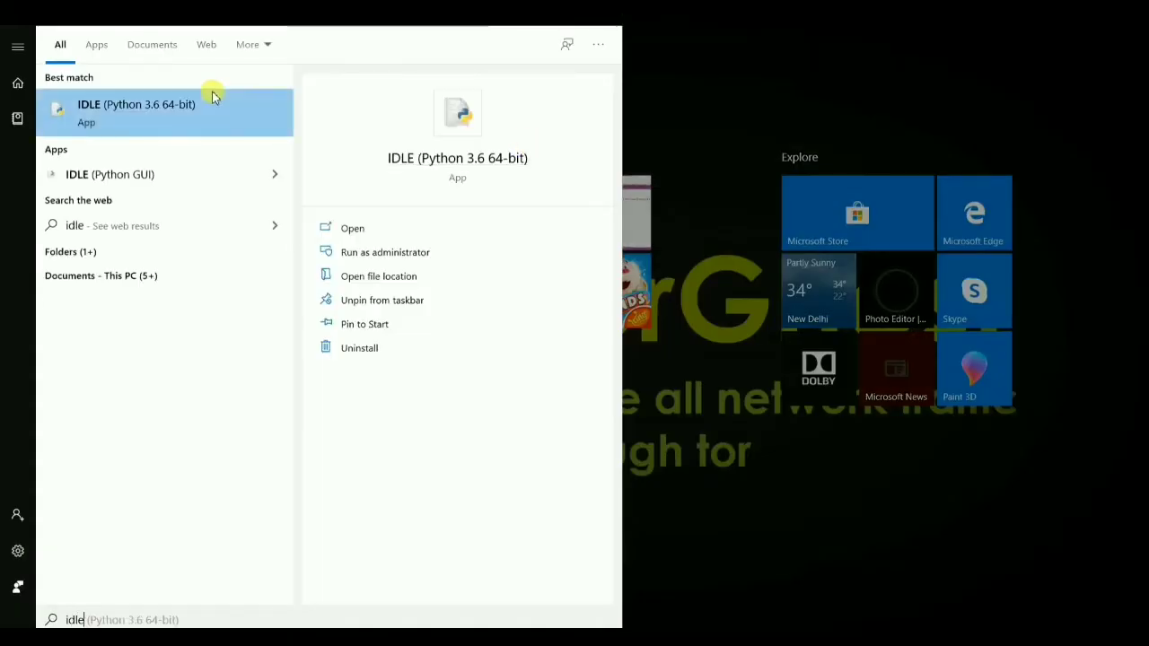
right_click(196, 112)
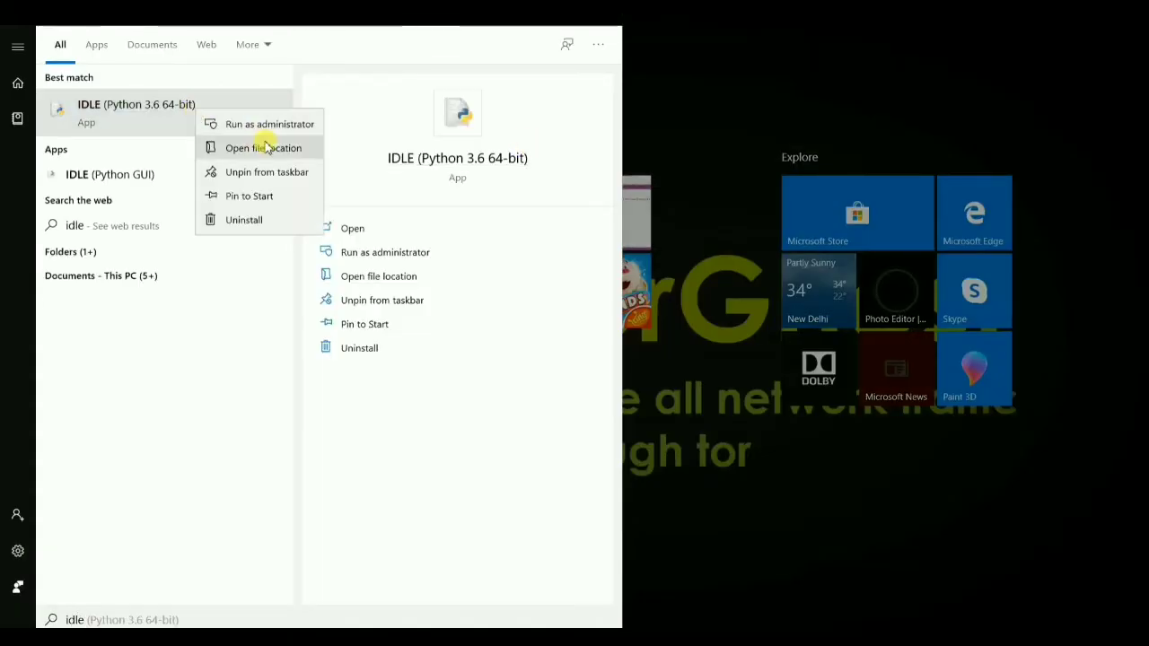
key(Escape)
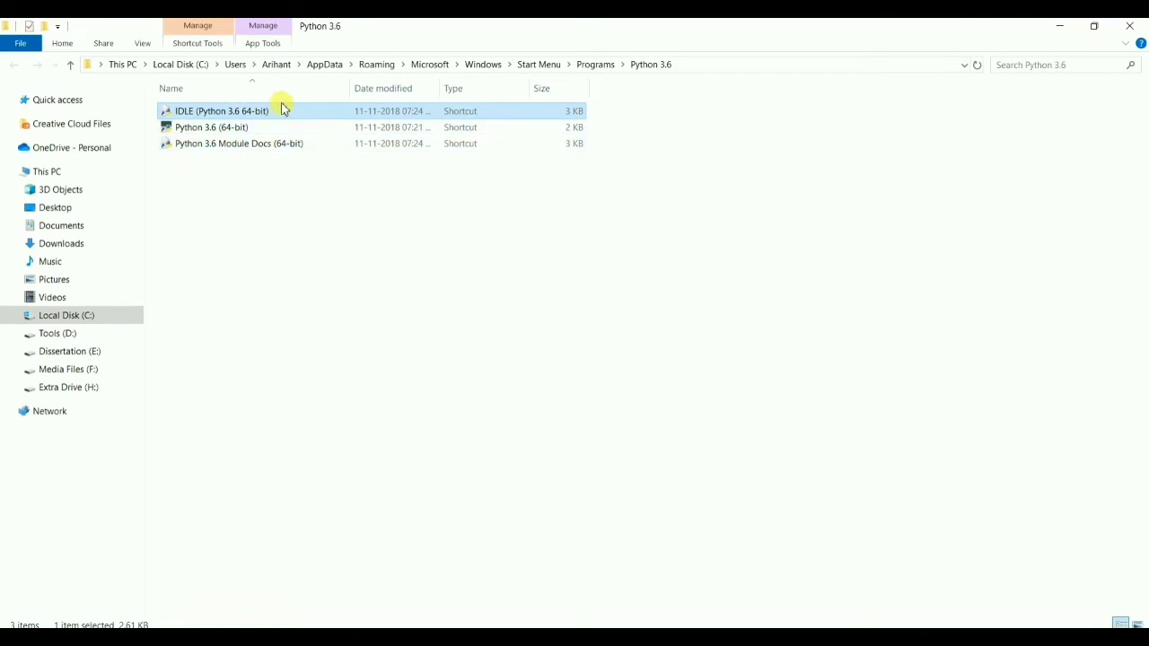
double_click(281, 109)
right_click(291, 103)
click(333, 130)
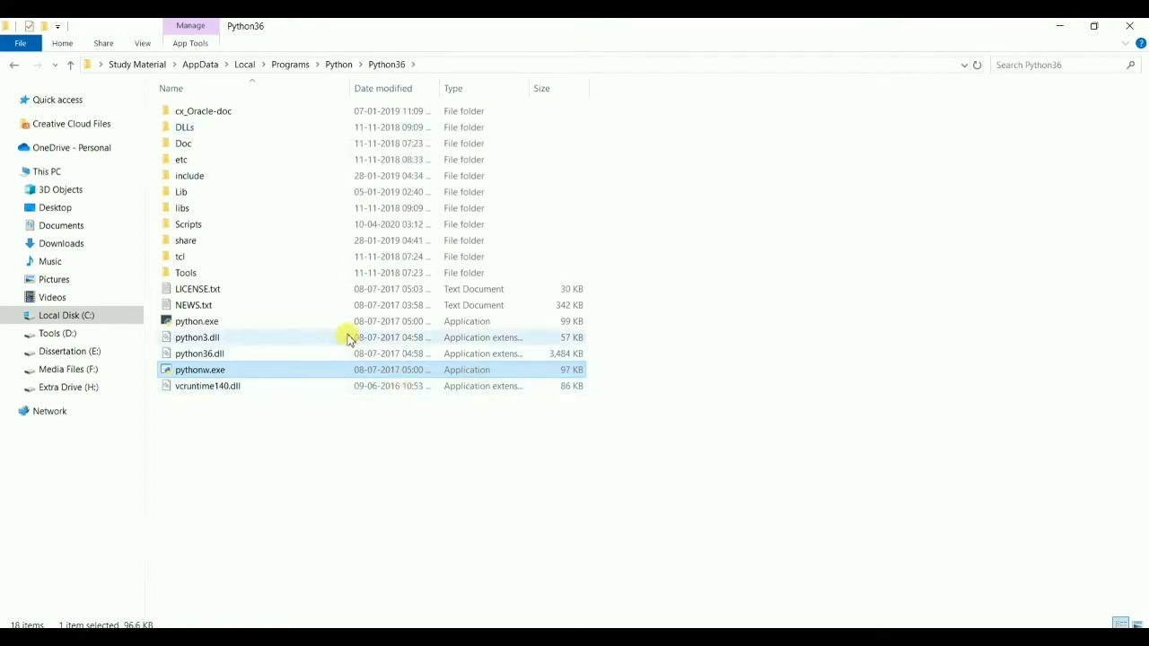
Copy the Python36 folder's path, switch back to Eclipse, and go to that path in the executable selection dialog.
click(635, 328)
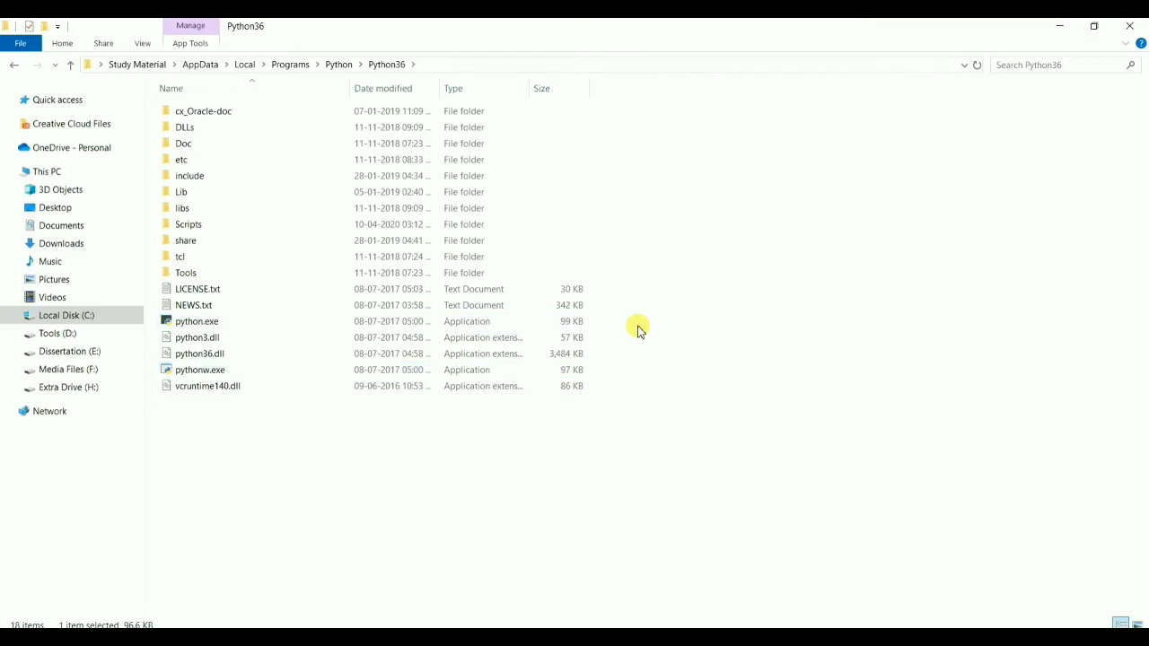
click(531, 67)
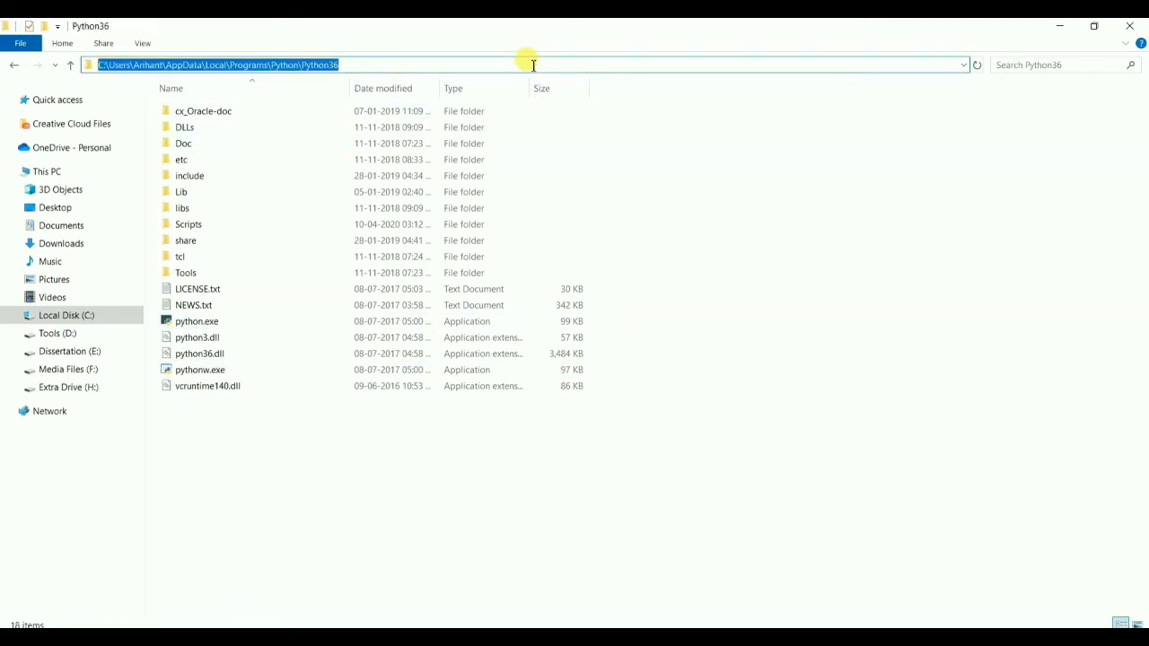
key(alt+Tab)
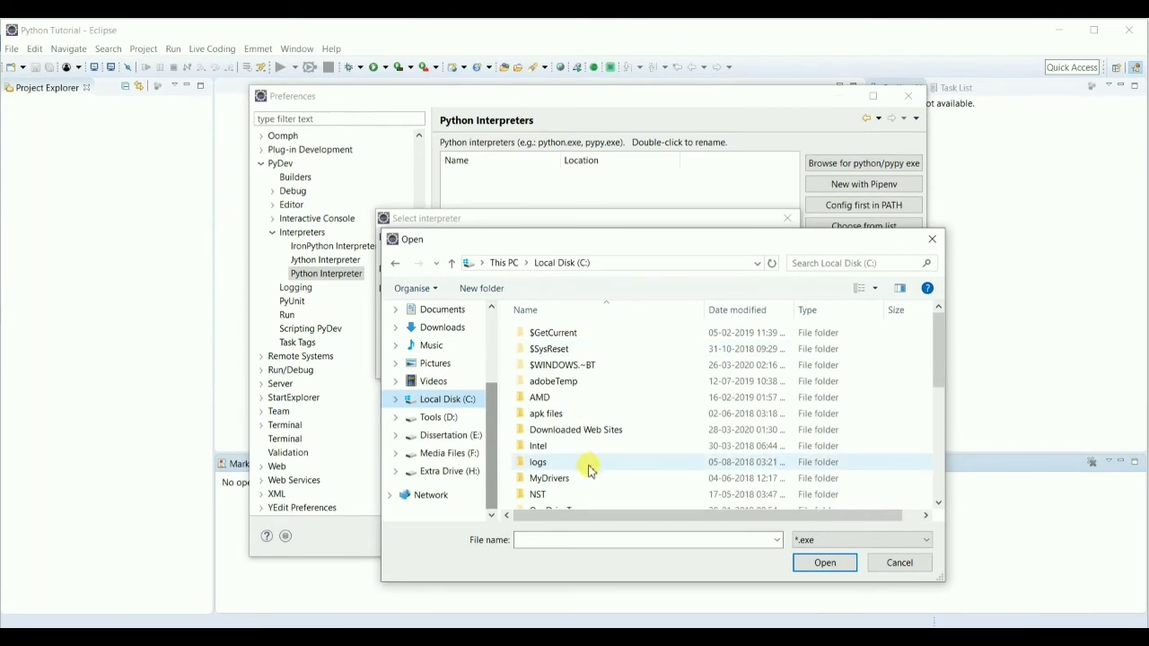
click(741, 265)
key(ctrl+v)
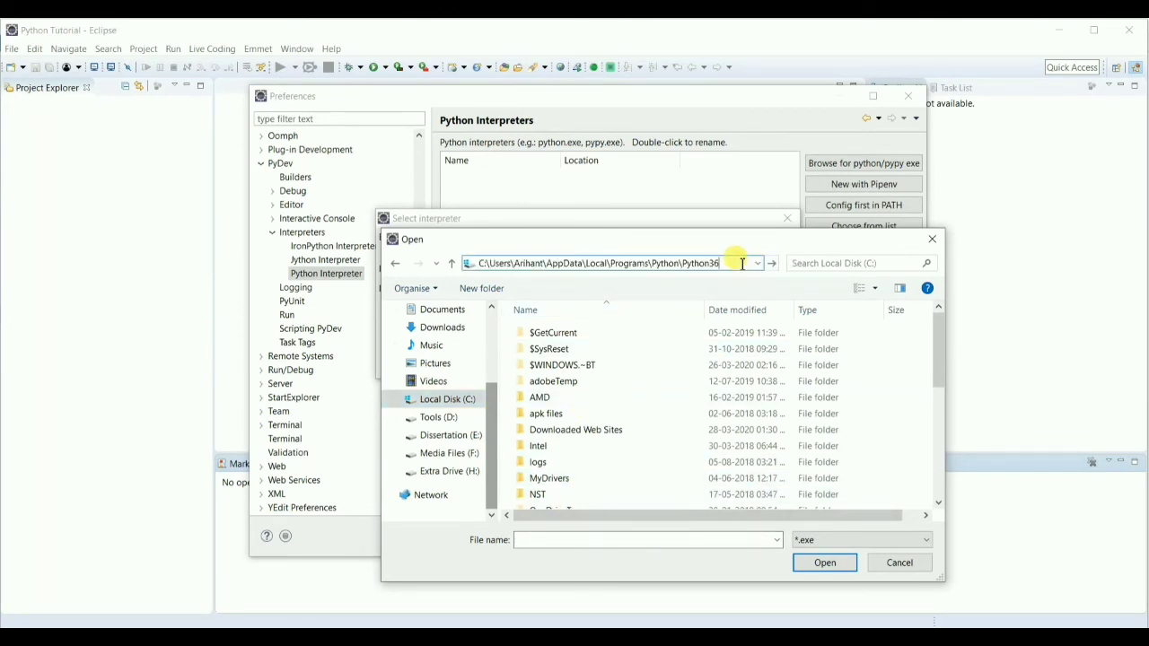
key(Return)
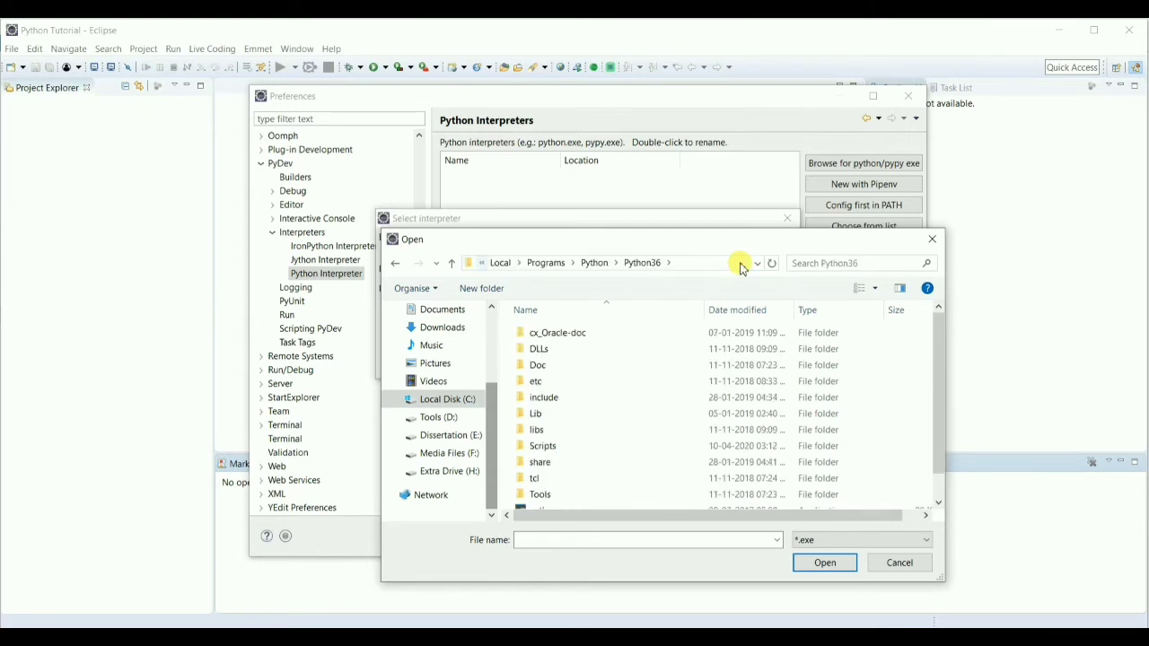
Add python.exe as the interpreter named python, accepting all the preselected folders for the SYSTEM pythonpath.
scroll(693, 446, down, 1)
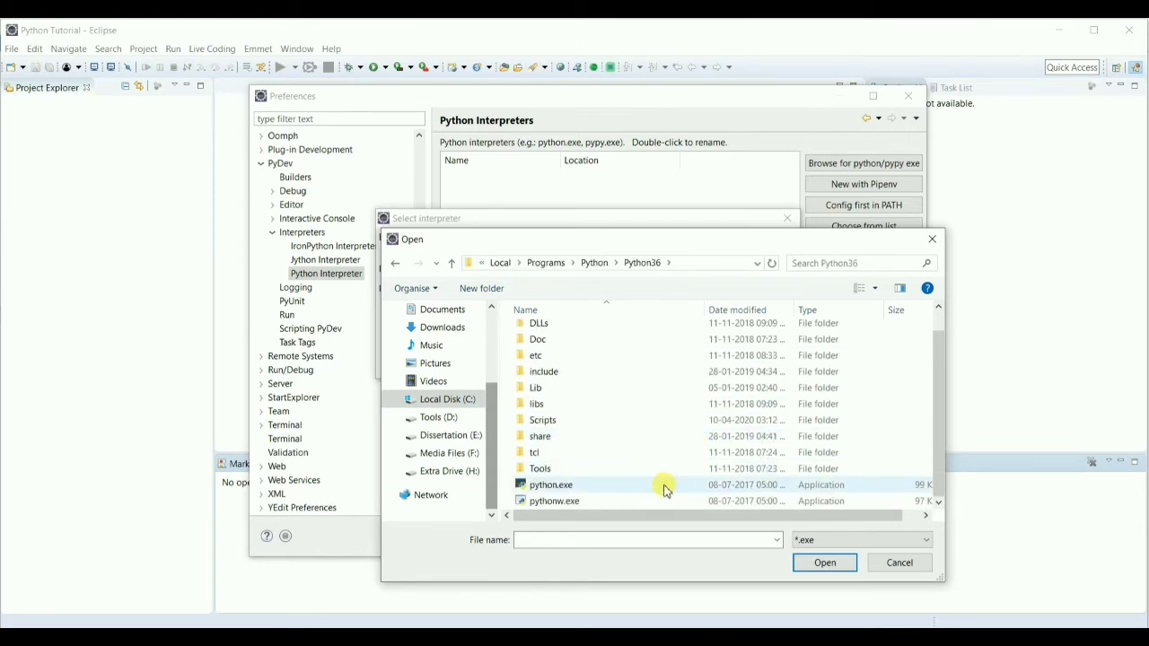
click(565, 488)
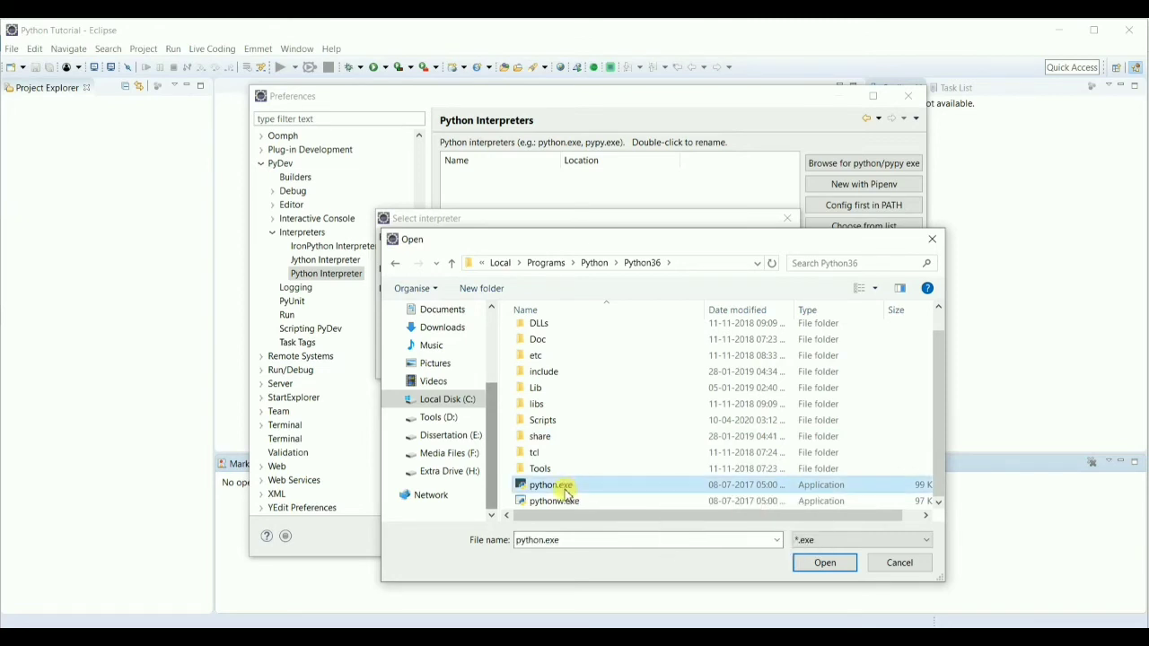
click(821, 565)
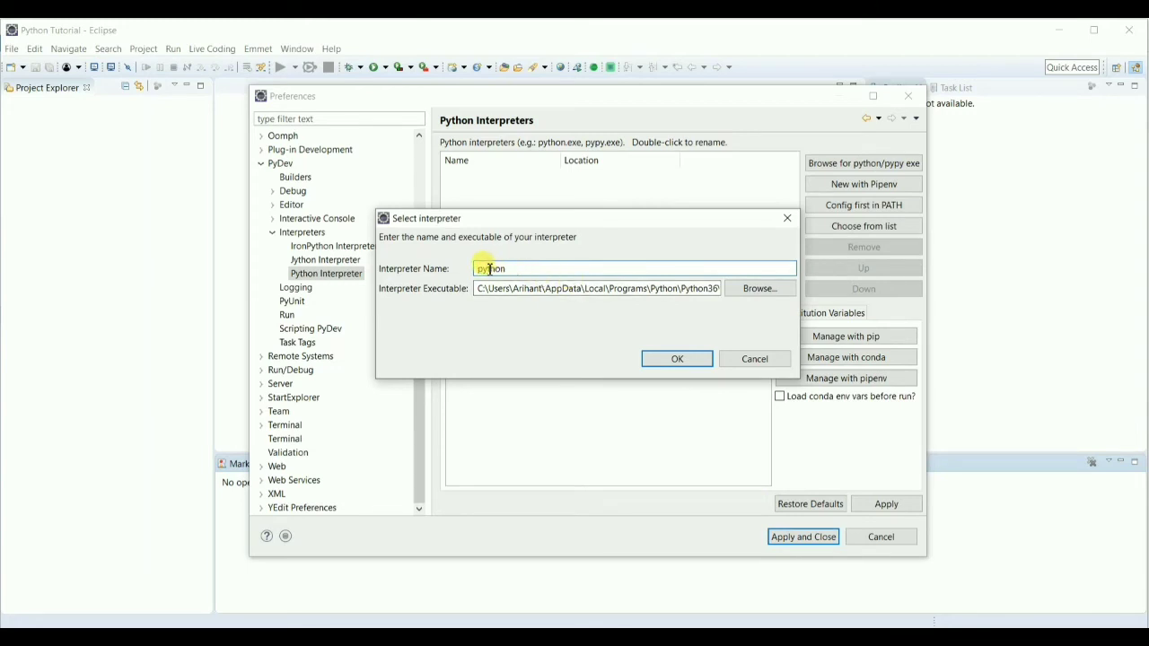
click(679, 358)
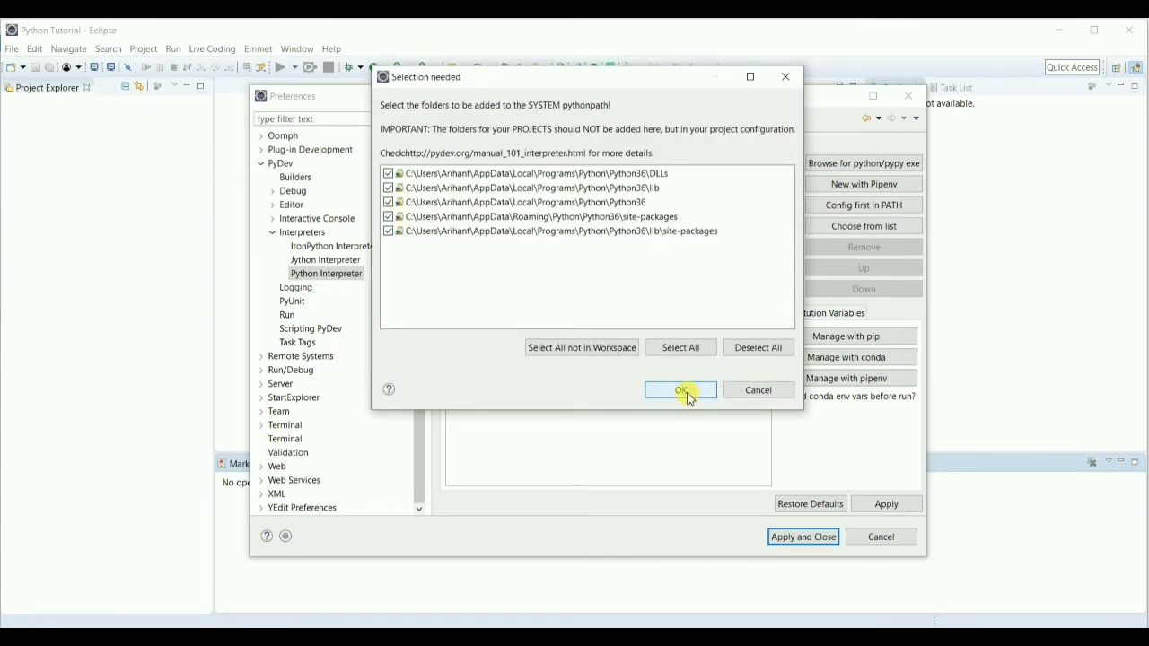
click(681, 390)
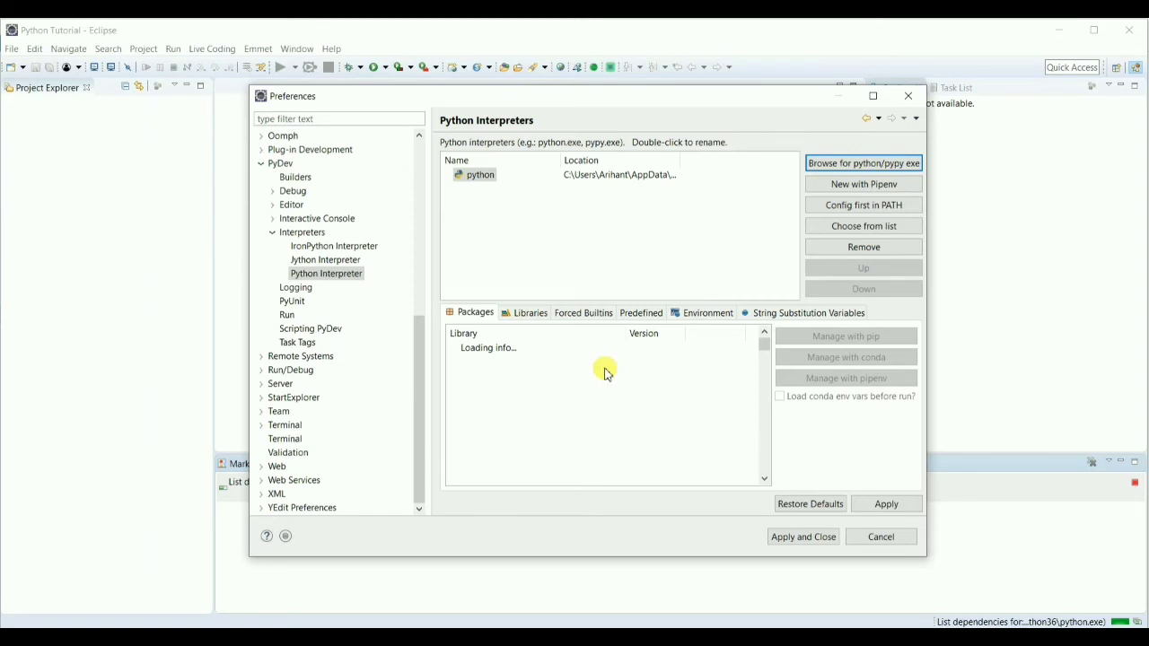
Look through the python interpreter's package list, and apply and close the preferences.
scroll(560, 406, down, 5)
scroll(561, 406, down, 20)
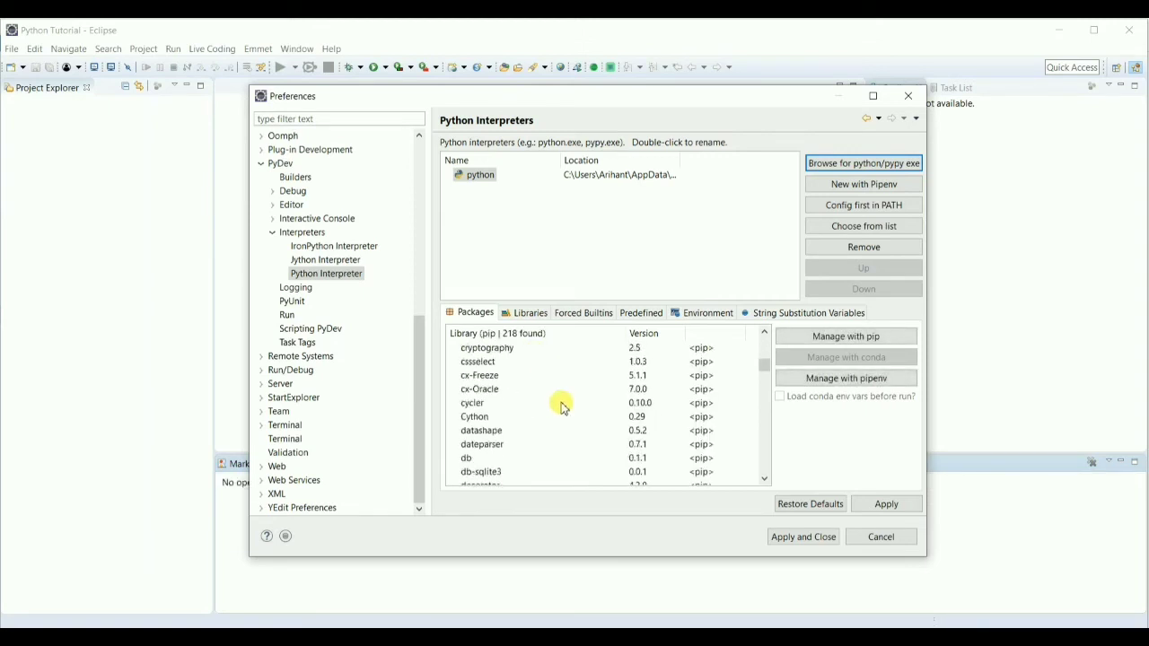
scroll(561, 407, down, 5)
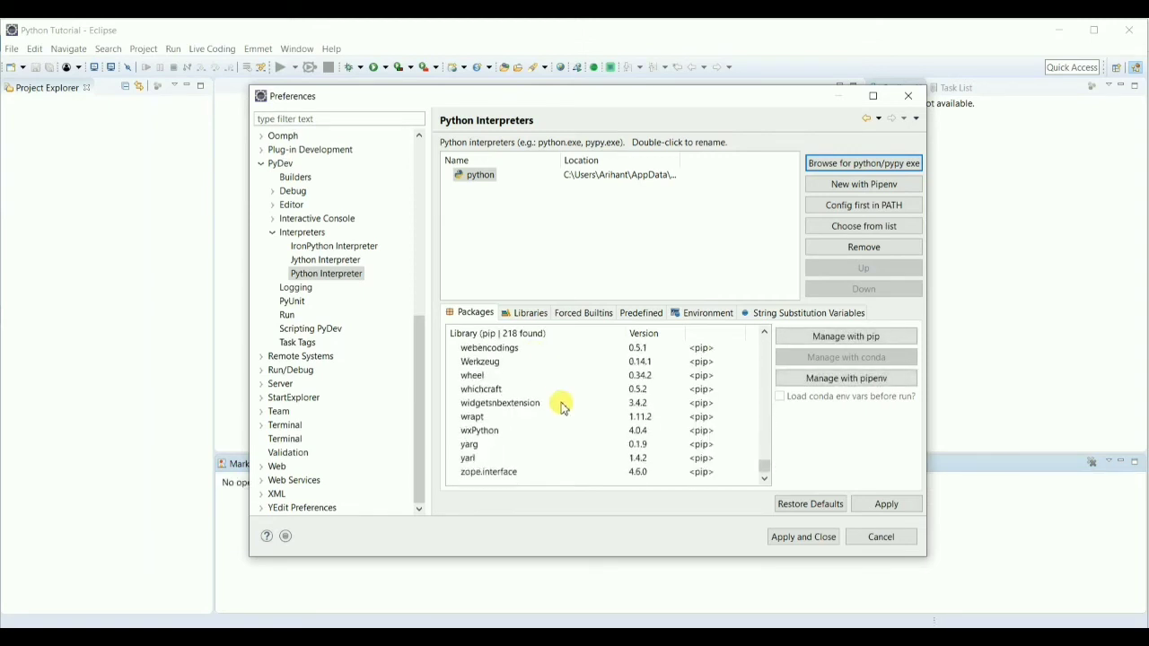
scroll(560, 407, up, 20)
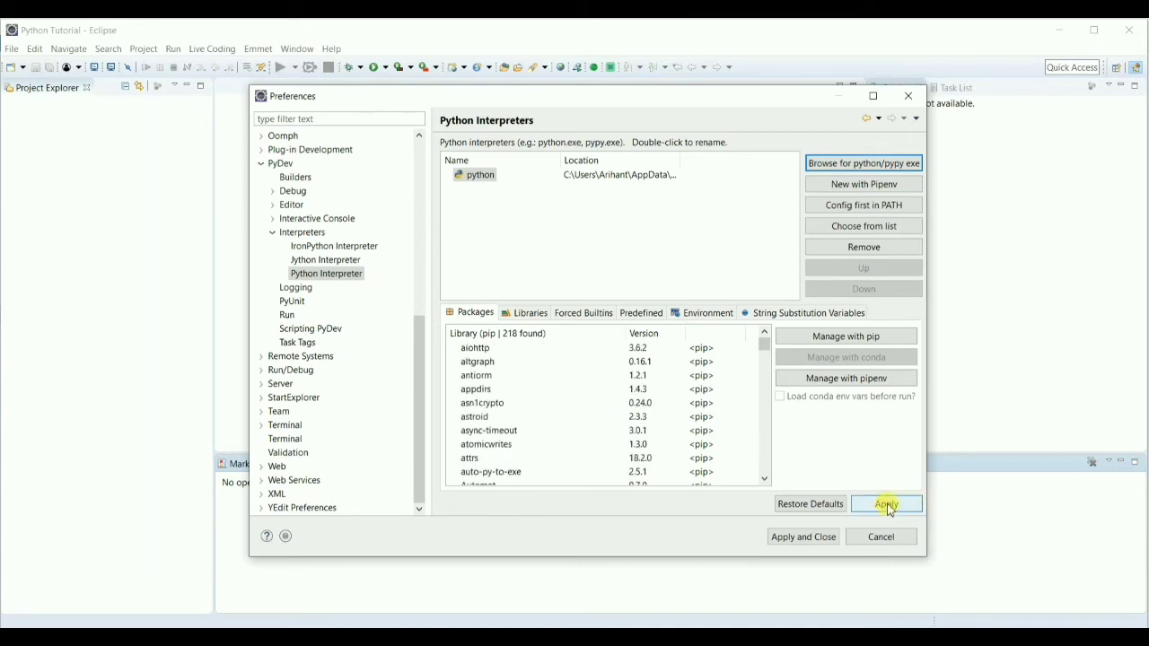
click(885, 504)
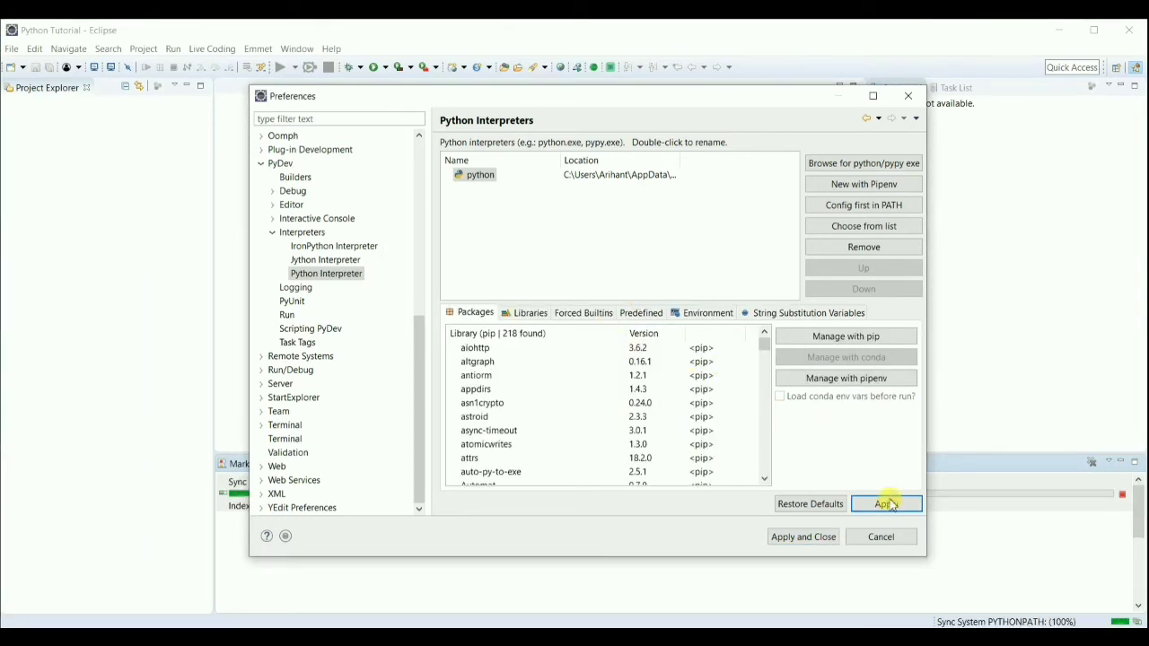
click(805, 537)
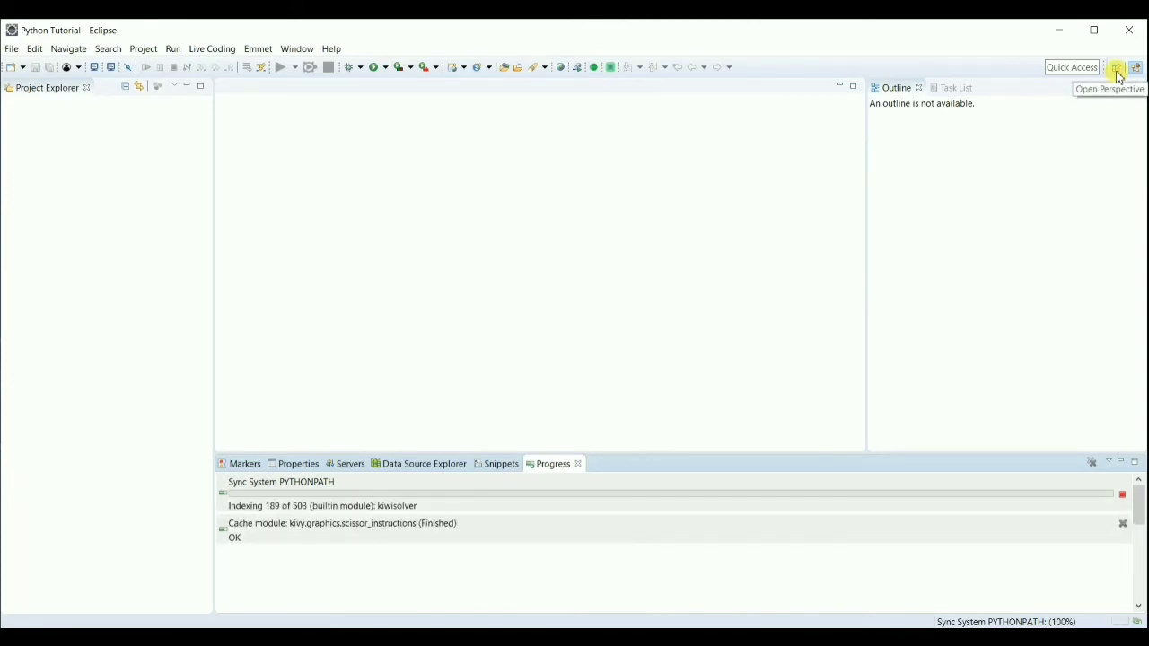
Open the PyDev perspective in the Python Tutorial workspace.
click(1117, 71)
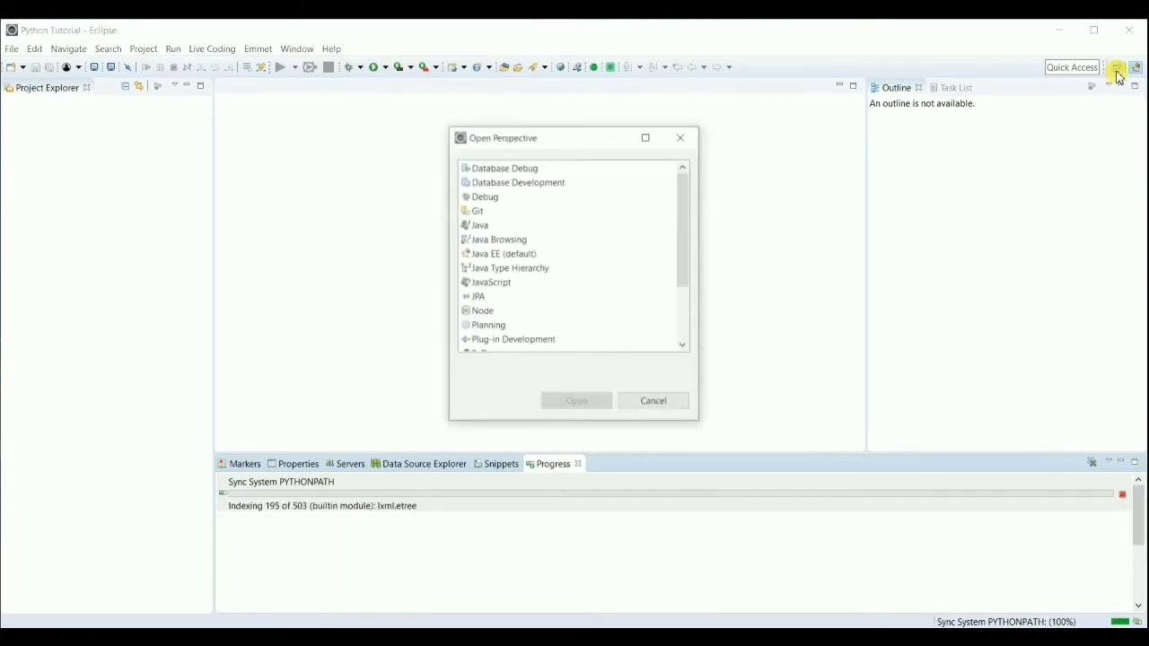
drag(687, 249, 687, 290)
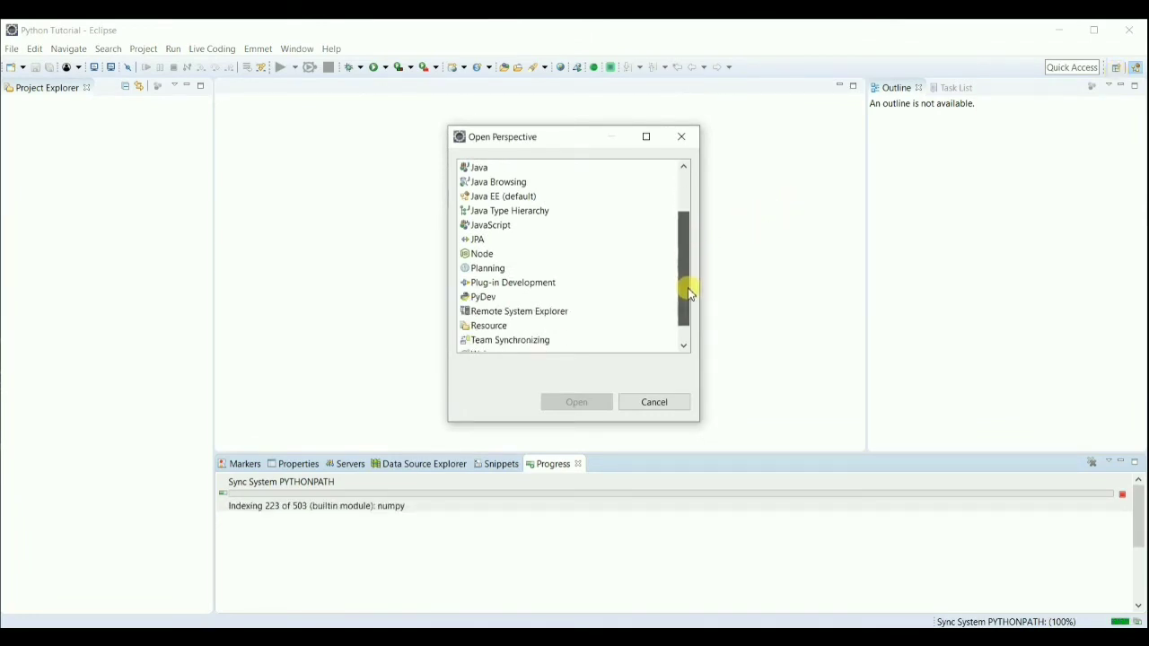
click(490, 302)
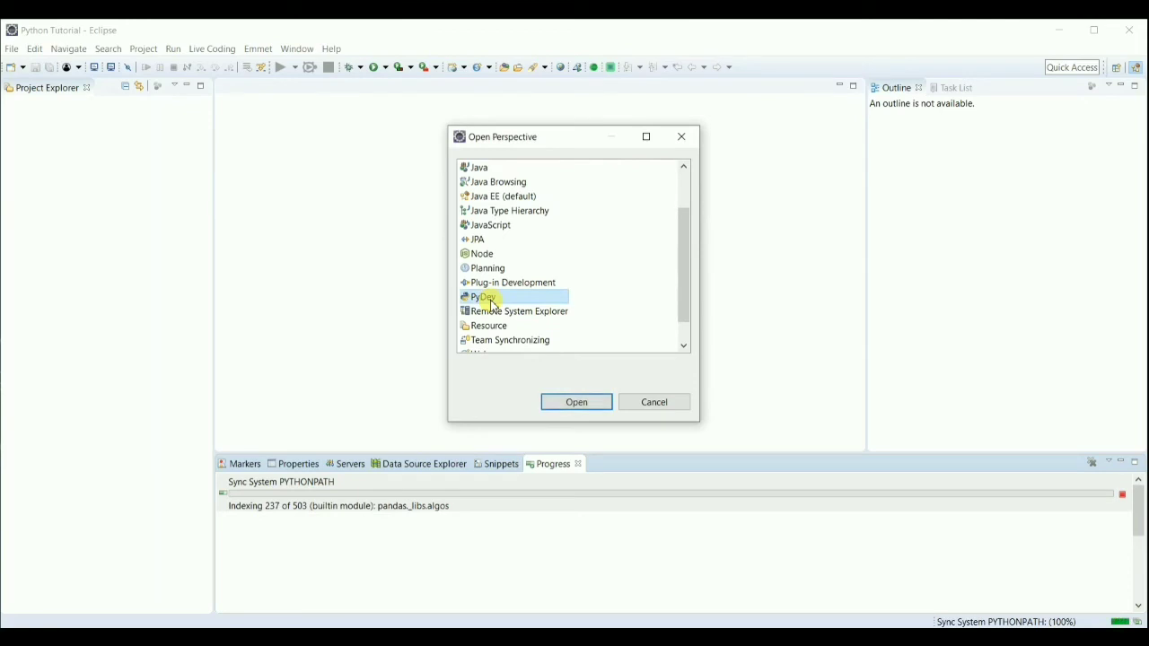
click(579, 402)
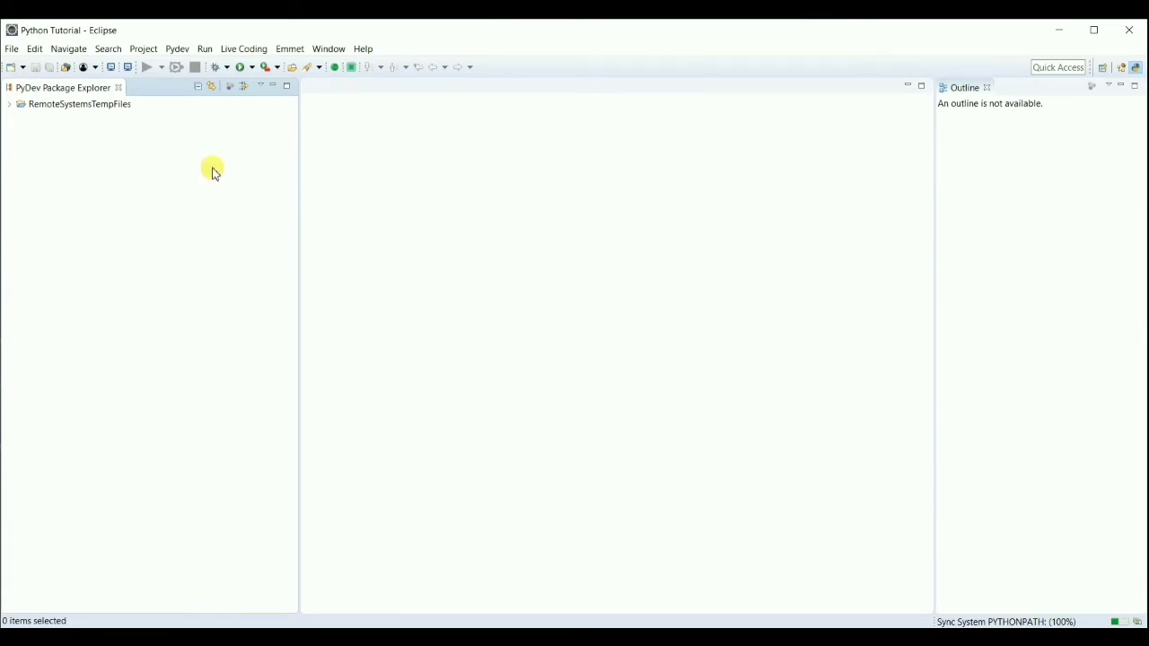
Start a new PyDev project and name it Studymaterial, keeping the default location.
click(14, 54)
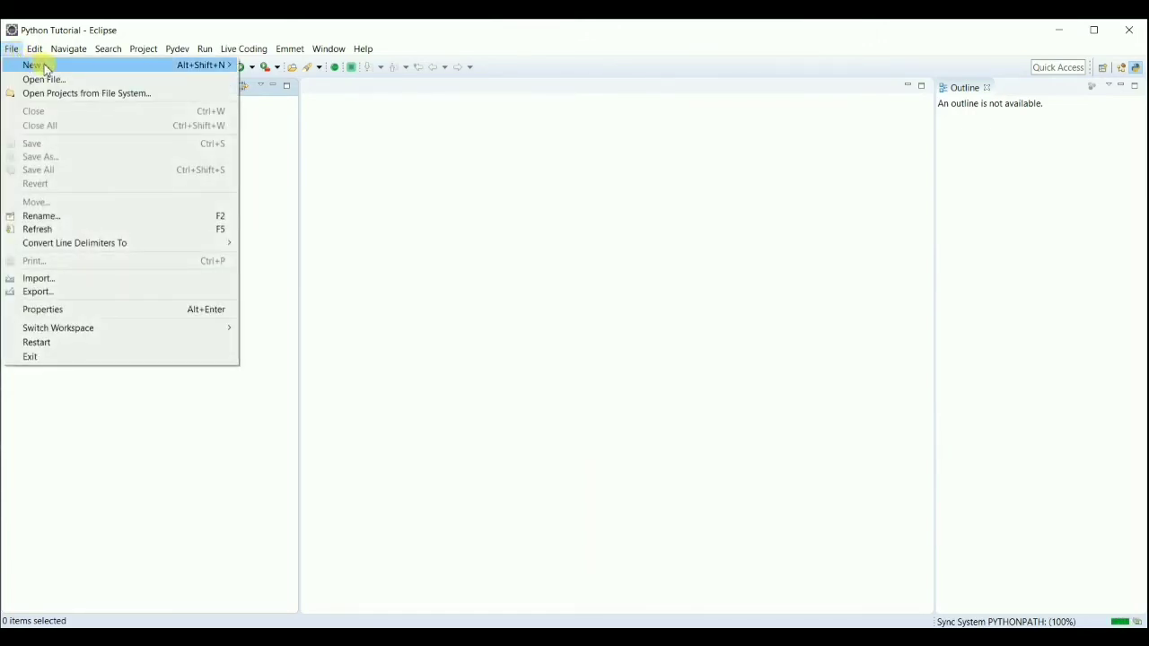
mouse_move(44, 68)
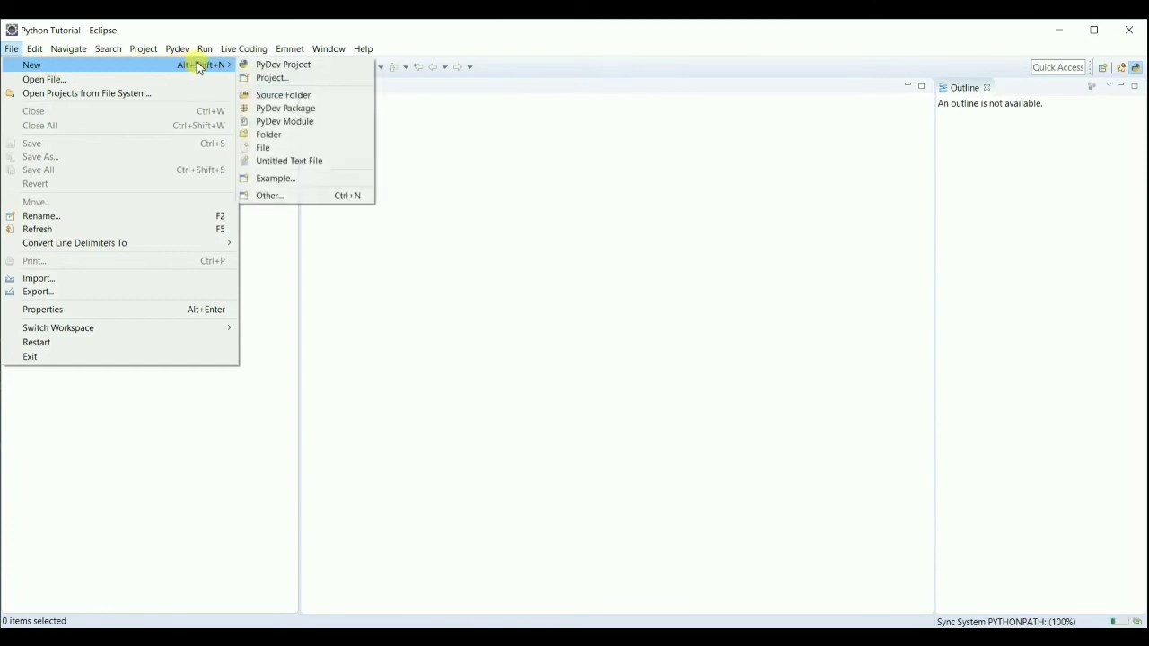
click(288, 68)
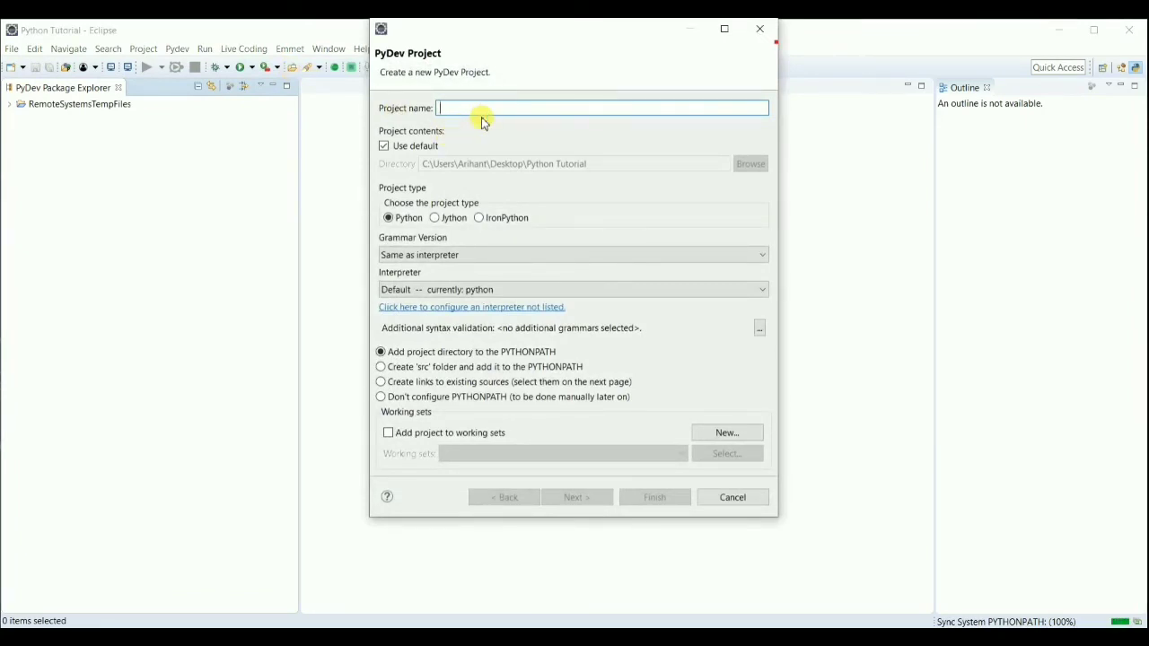
text(Studymateri)
text(al)
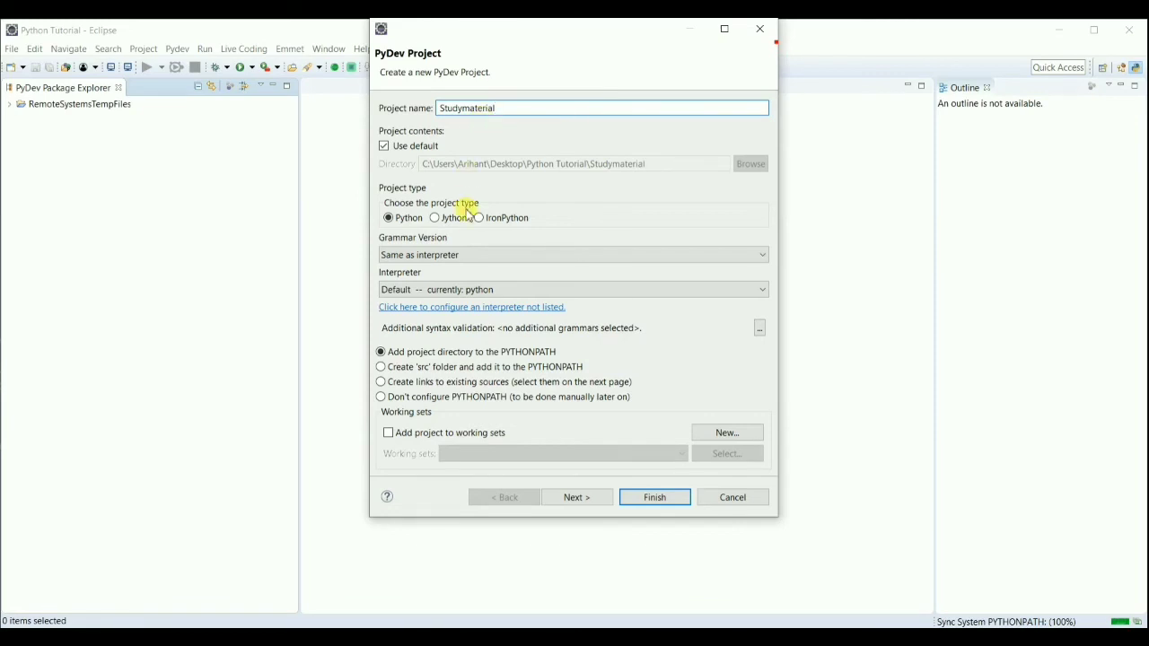
Set the project's grammar version to 3.6 and its interpreter to python, continue to the referenced projects page, and finish creating the project.
click(505, 256)
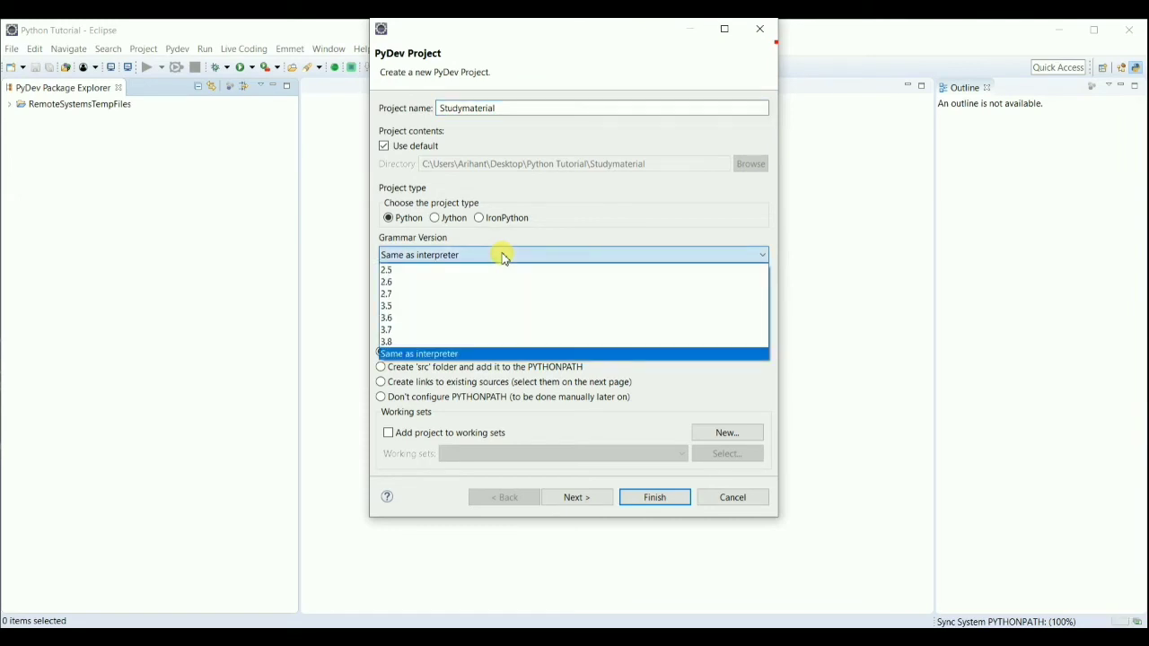
click(485, 318)
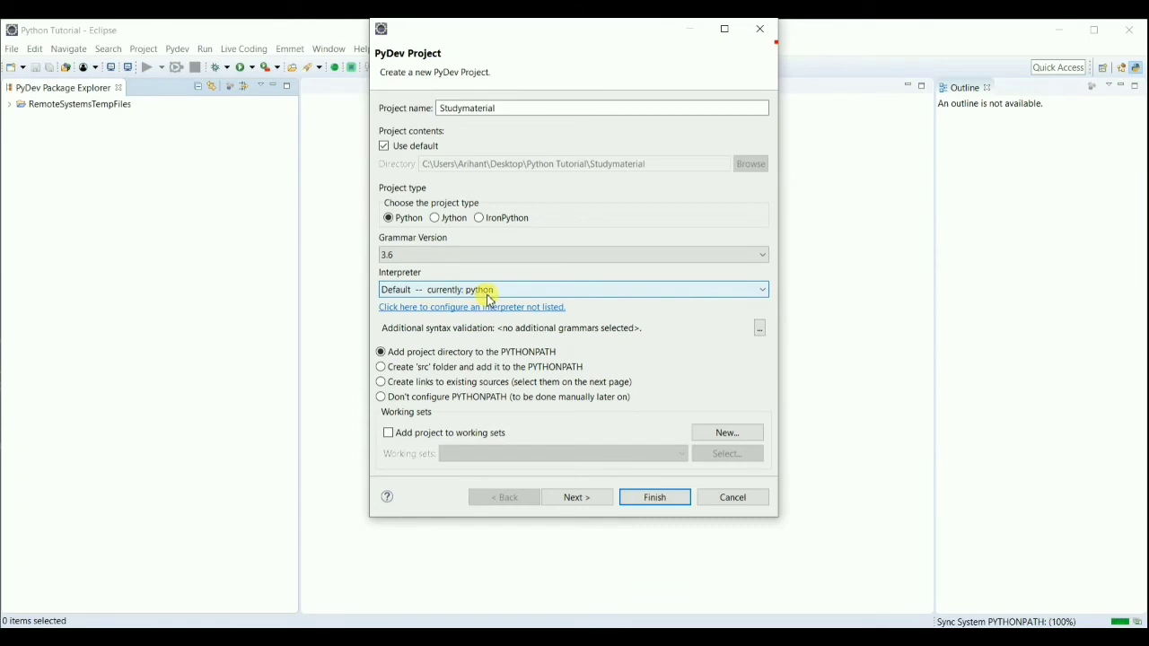
click(490, 290)
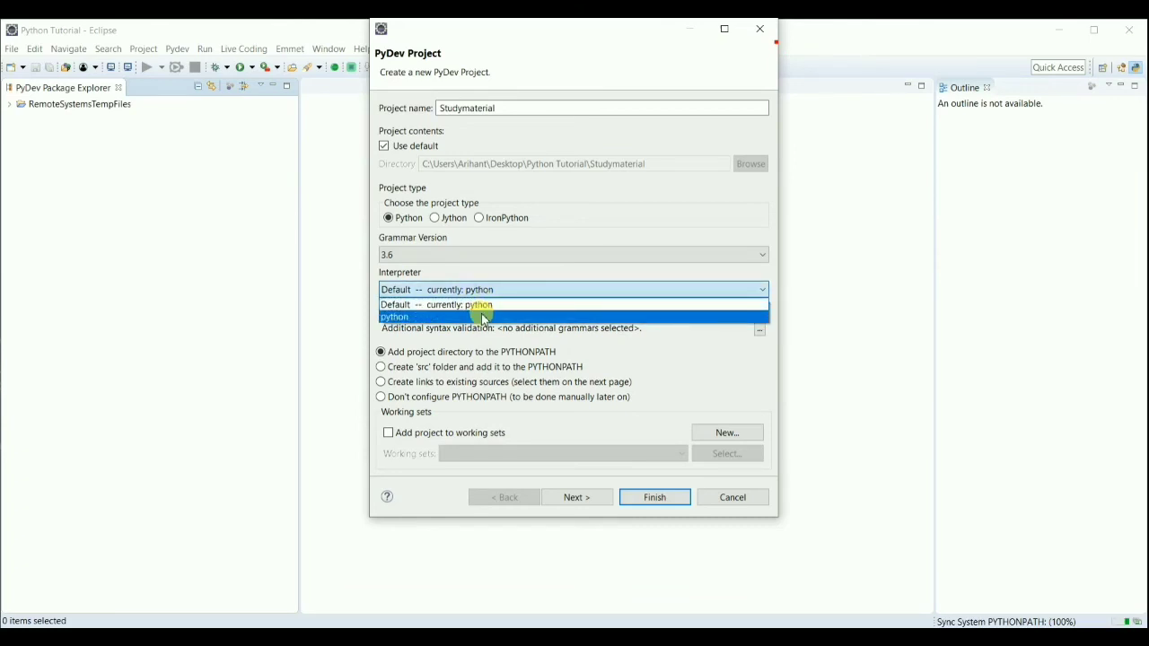
click(485, 319)
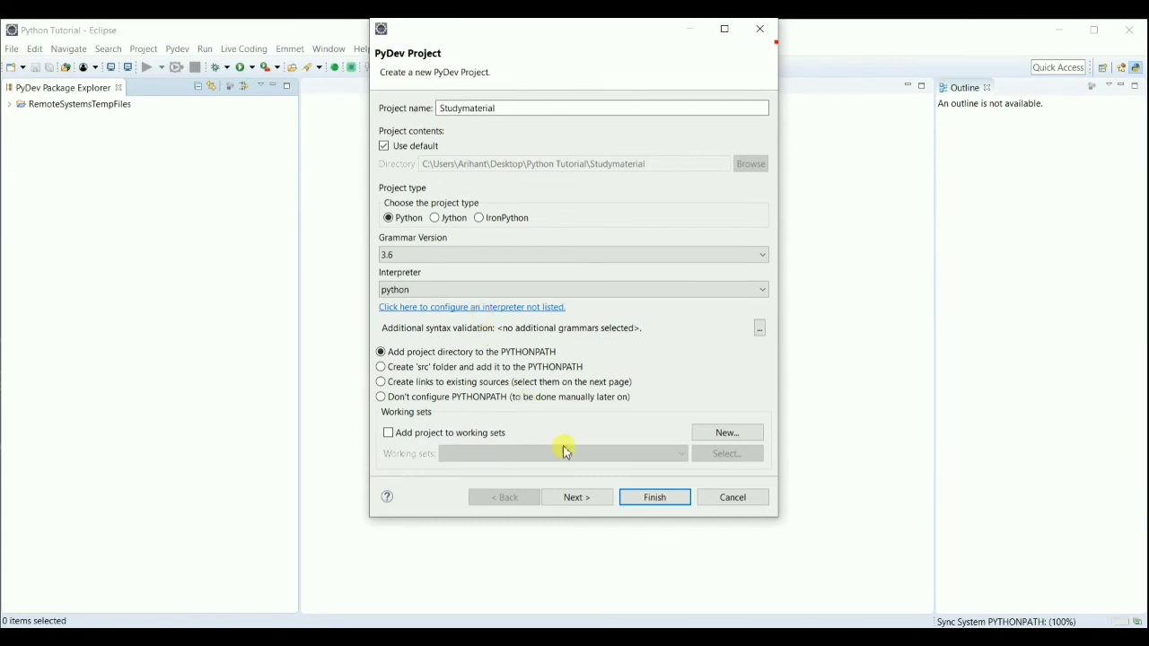
click(578, 499)
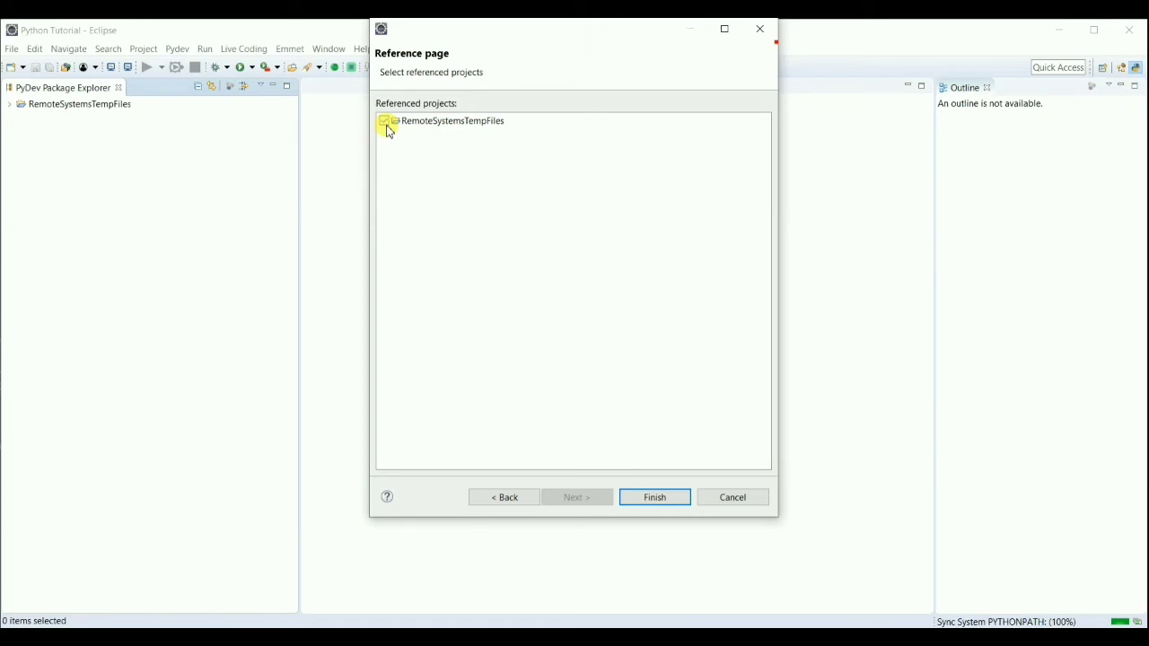
click(655, 497)
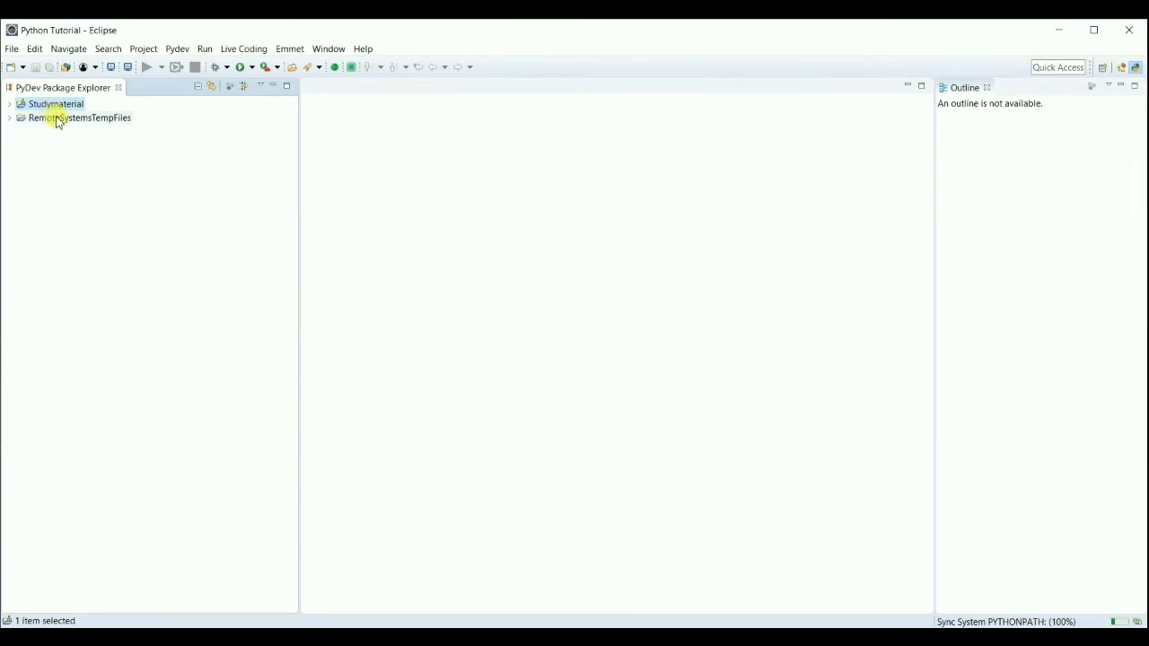
Expand the Studymaterial project, inspect the contents of its python interpreter node, and collapse that node.
click(9, 105)
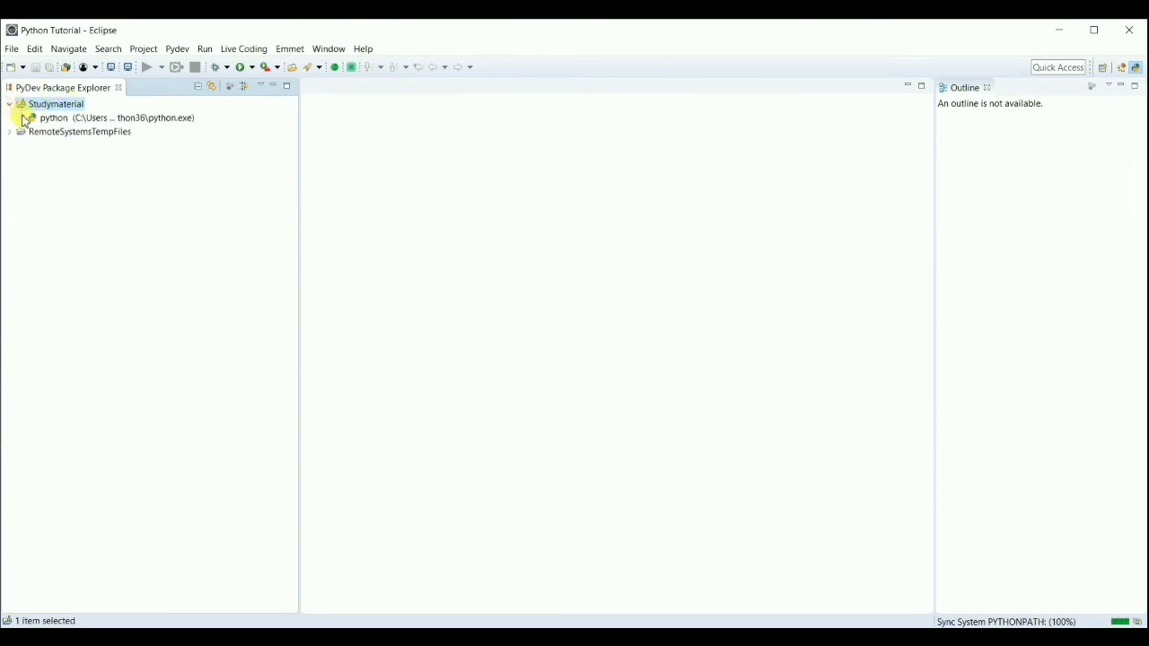
click(24, 122)
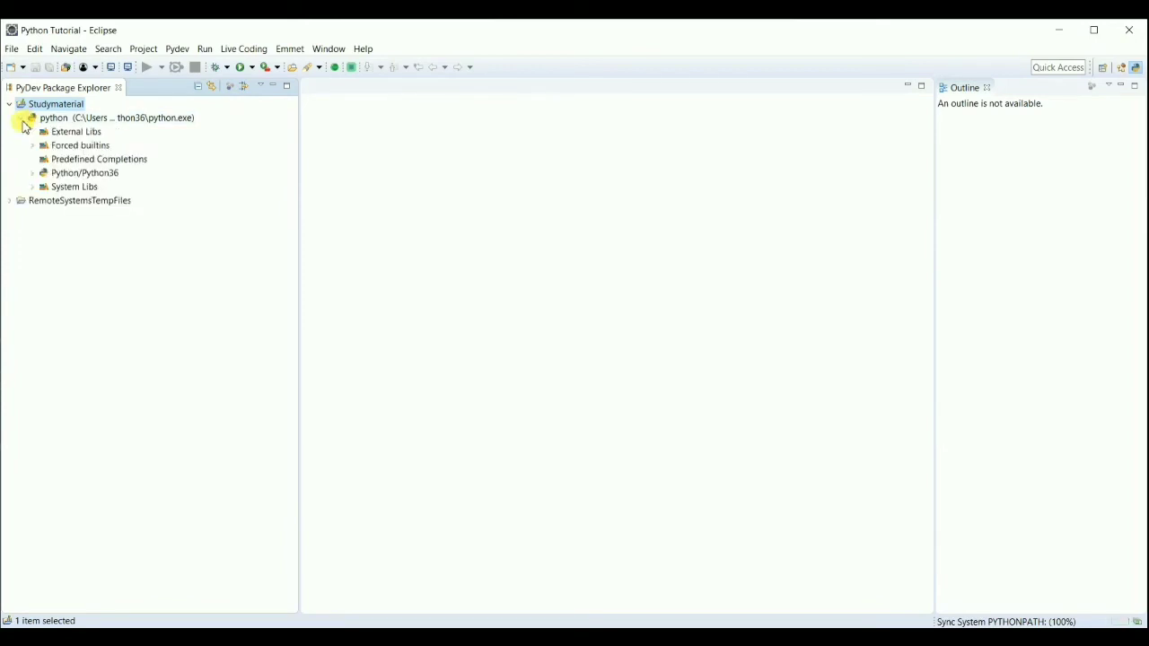
click(24, 122)
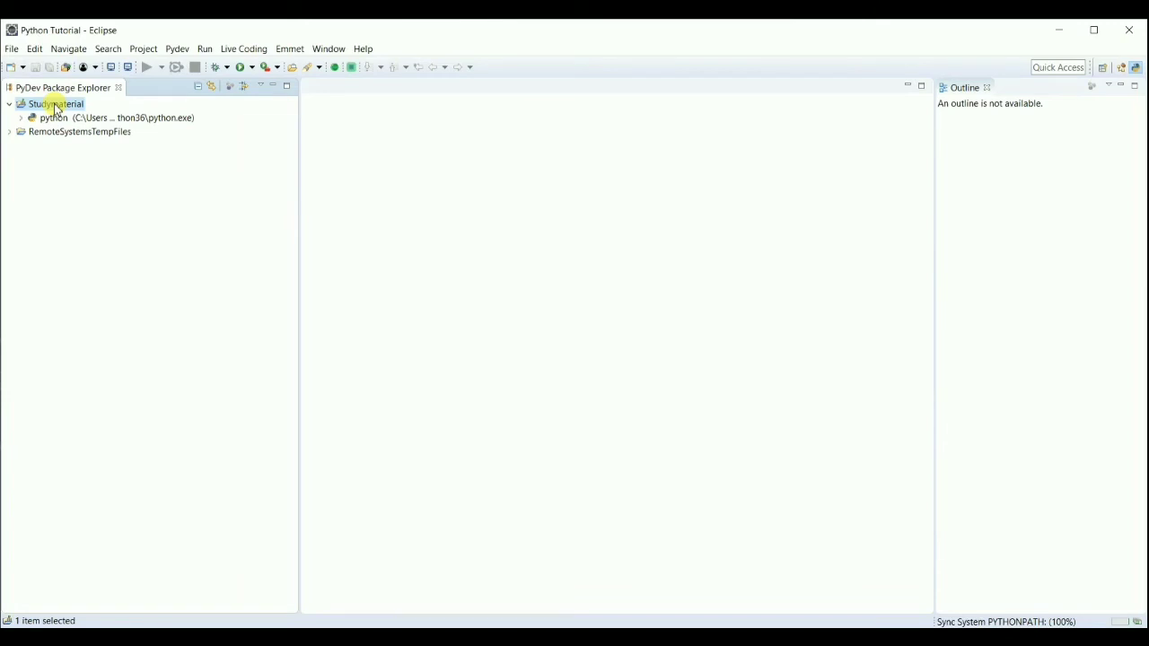
Create a PyDev package named firstcode in the Studymaterial project and accept the default Eclipse preferences for PyDev.
right_click(56, 106)
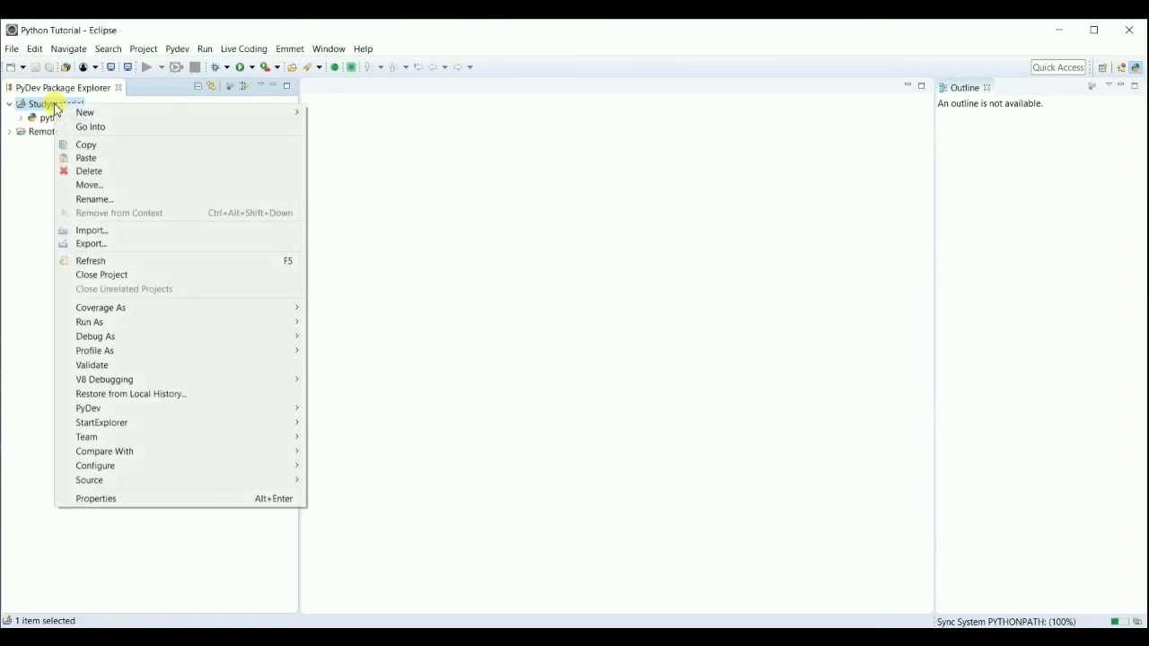
mouse_move(95, 111)
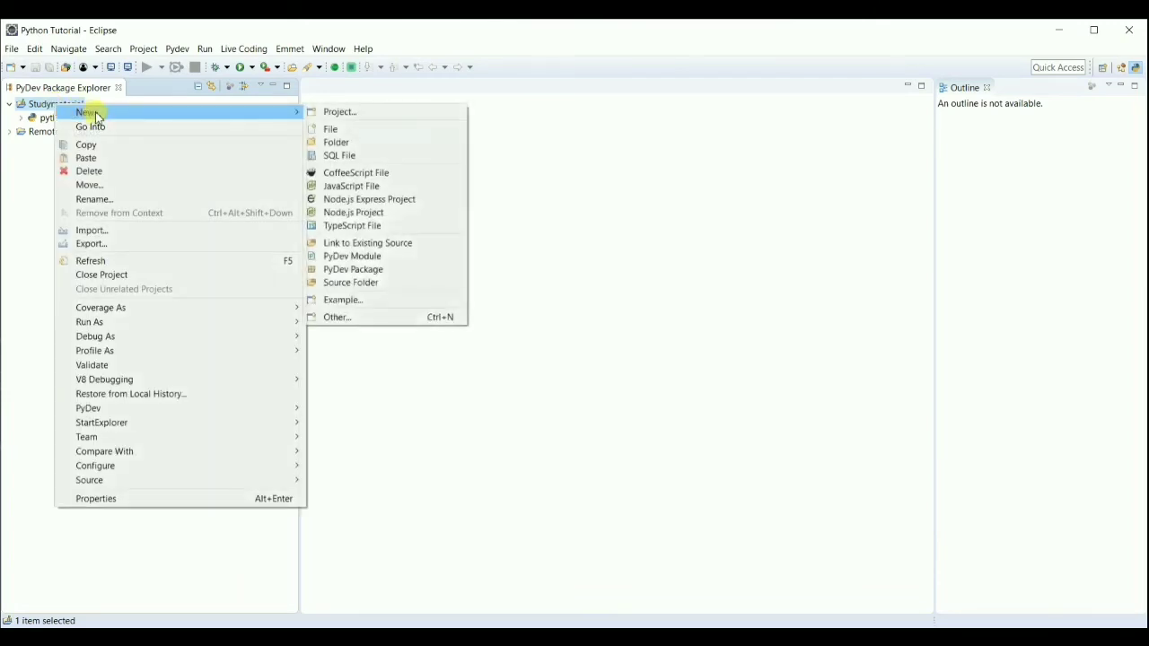
click(356, 269)
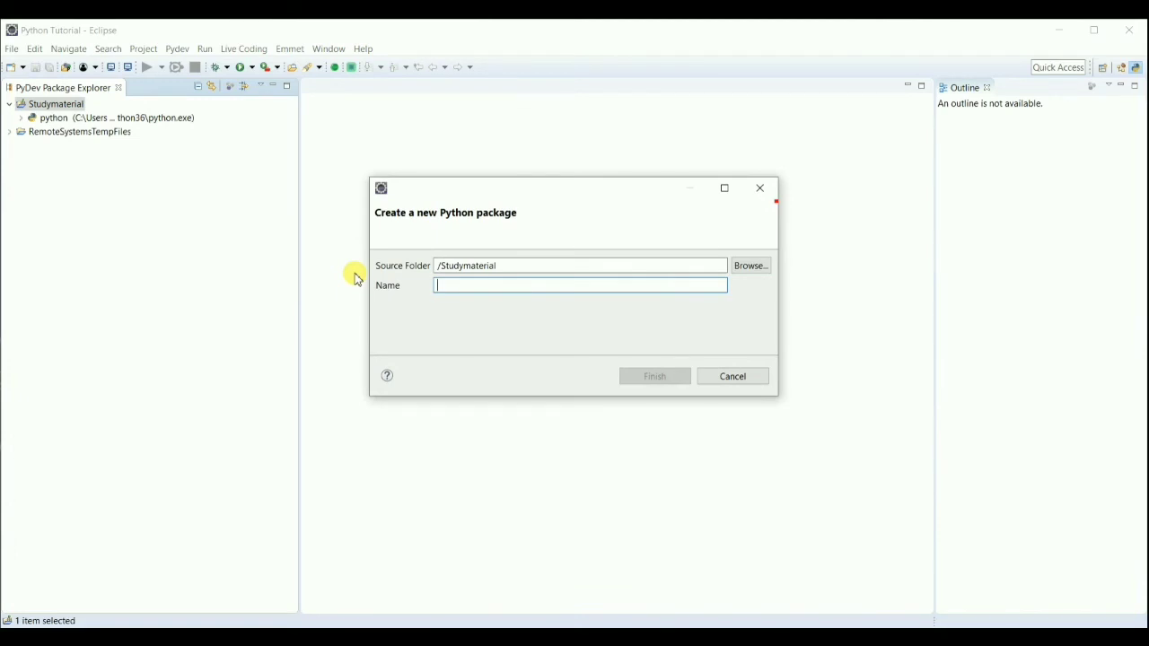
text(First)
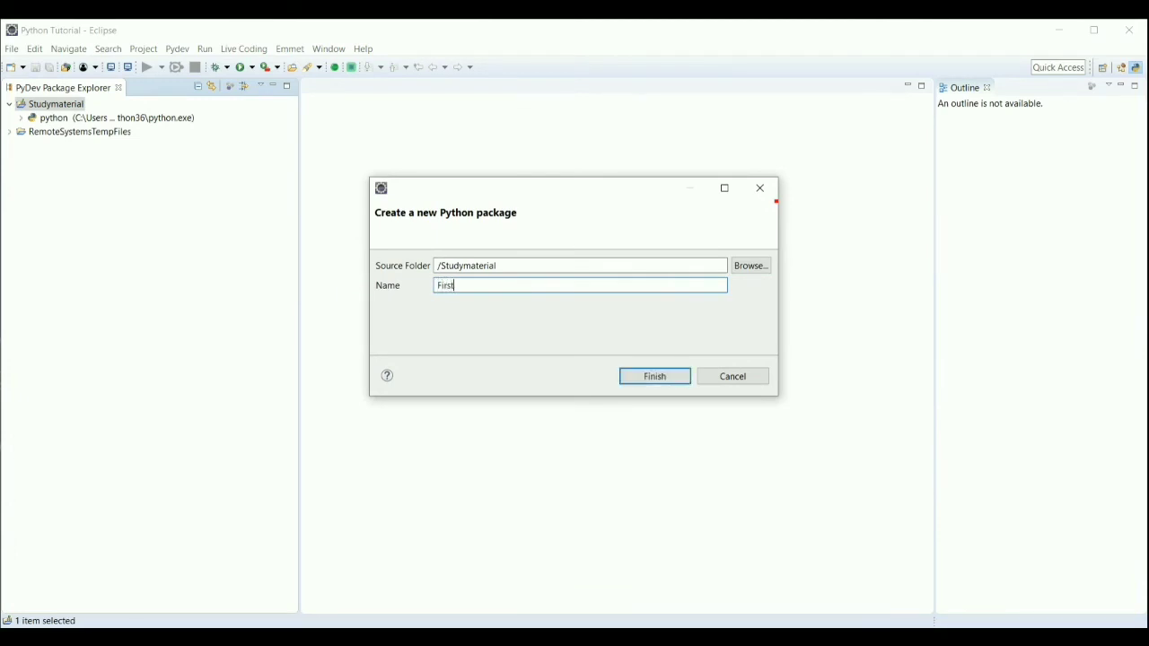
key(BackSpace)
text(firstcode)
click(654, 378)
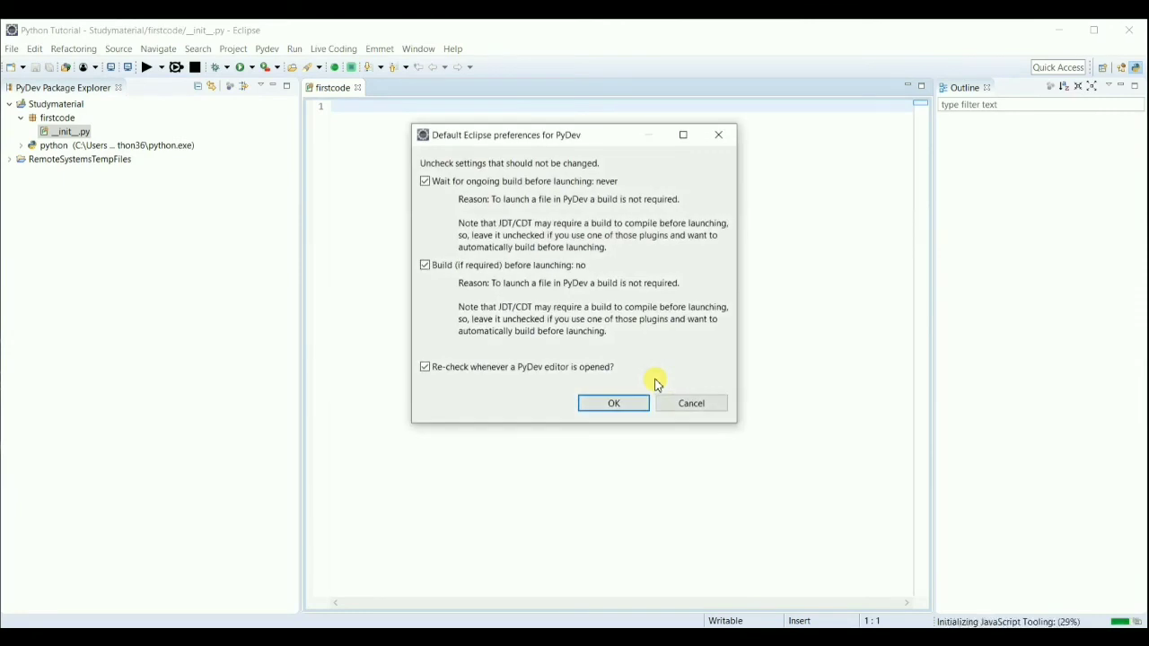
click(613, 404)
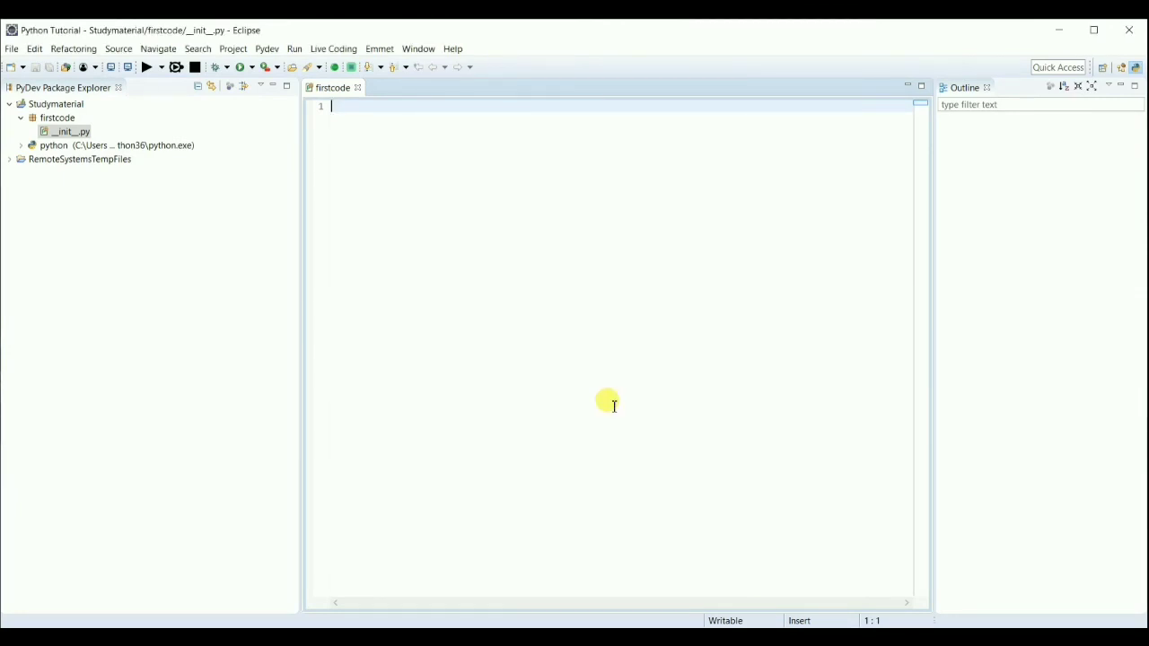
Create a PyDev module named demo in the firstcode package, using the <Empty> template.
click(36, 121)
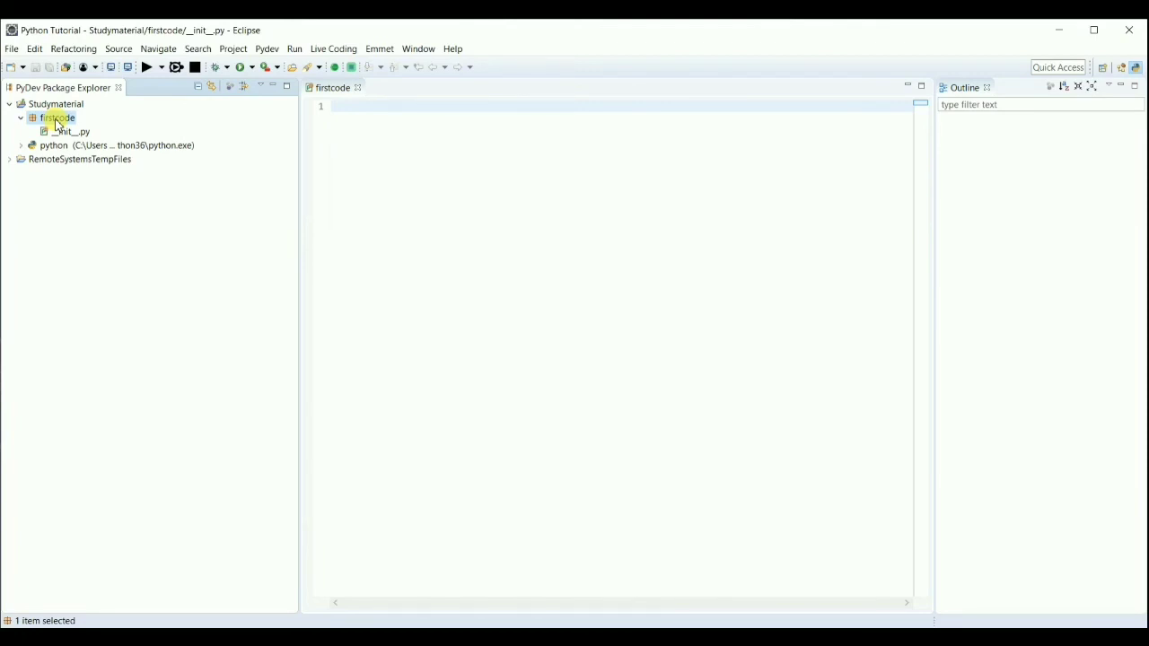
right_click(58, 124)
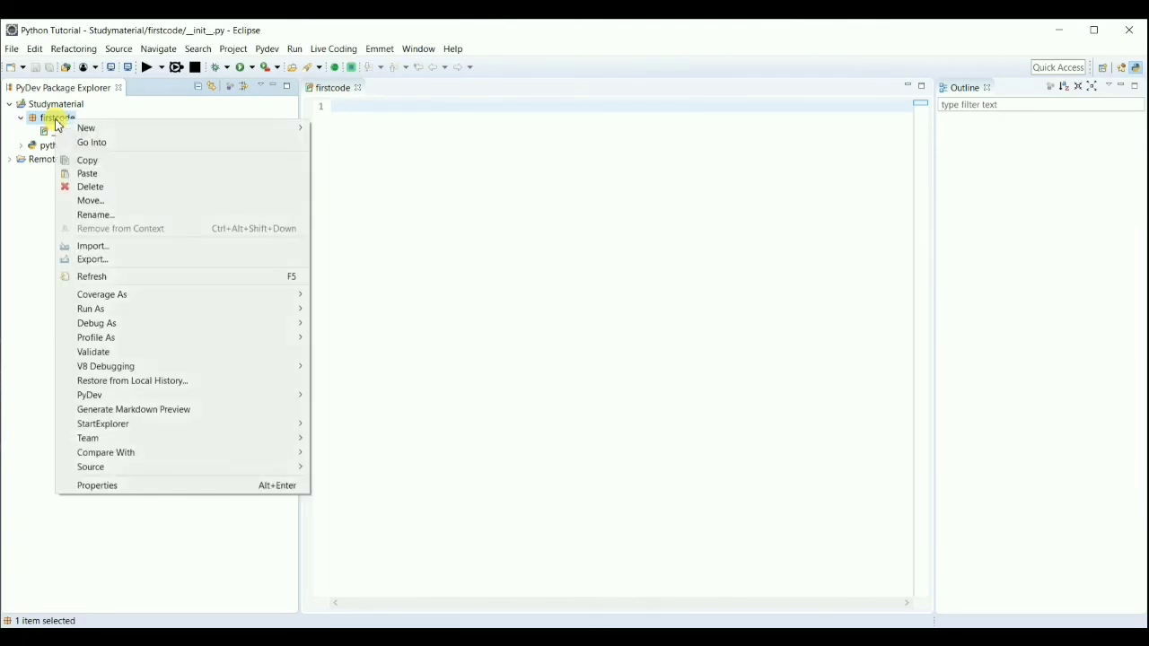
mouse_move(140, 134)
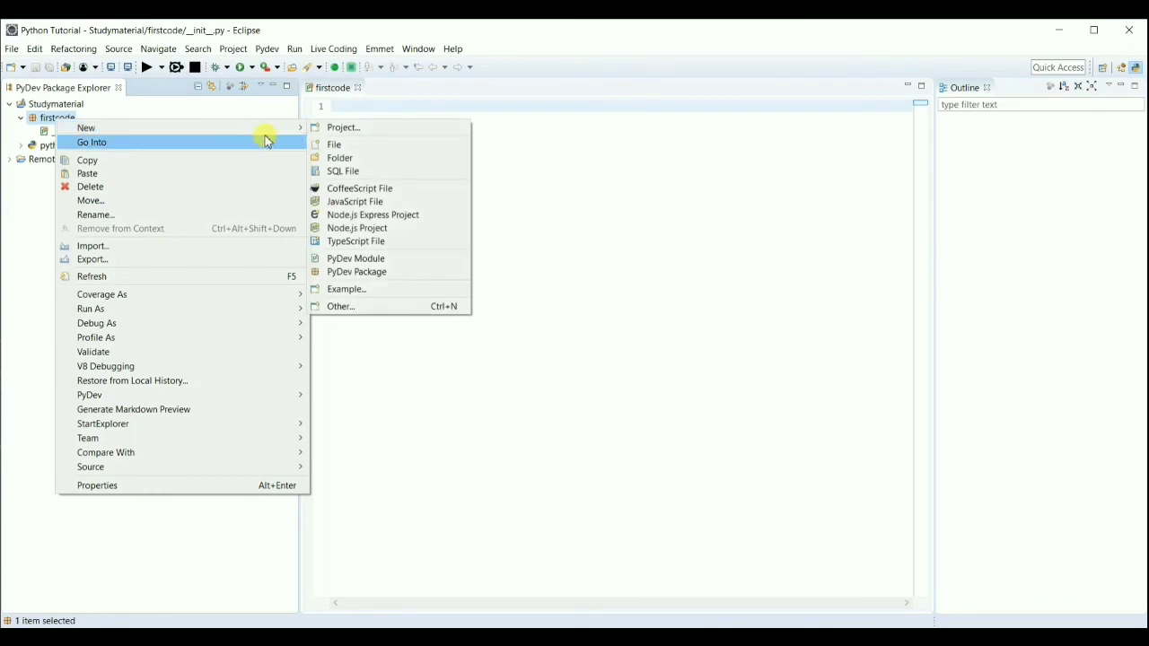
click(363, 260)
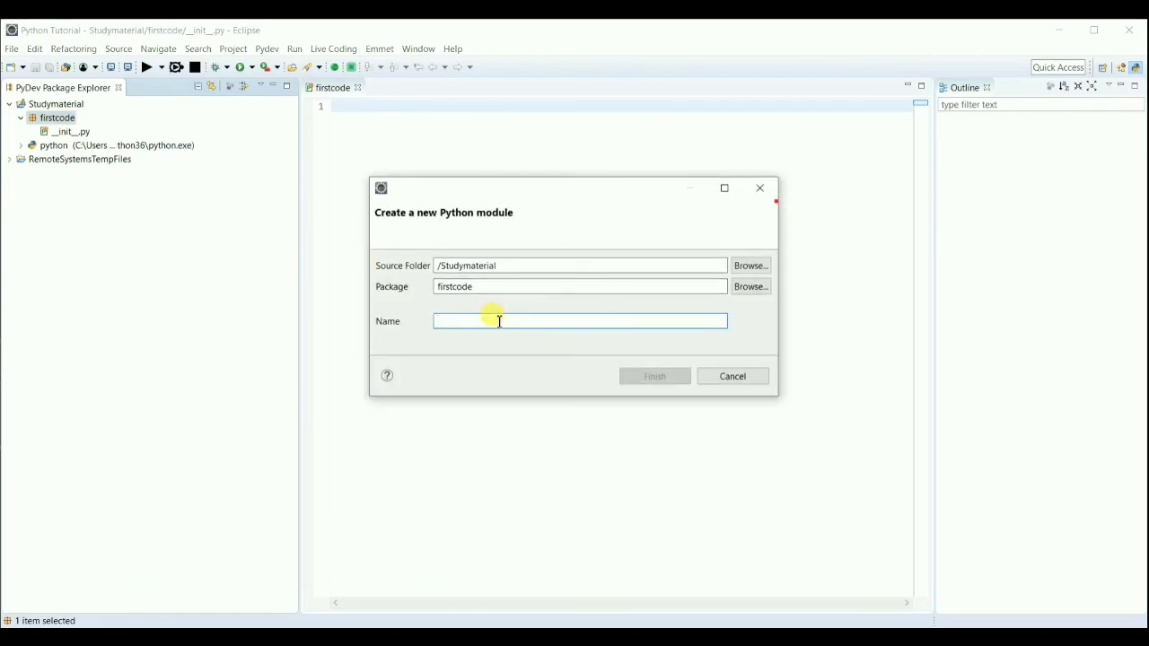
text(demo)
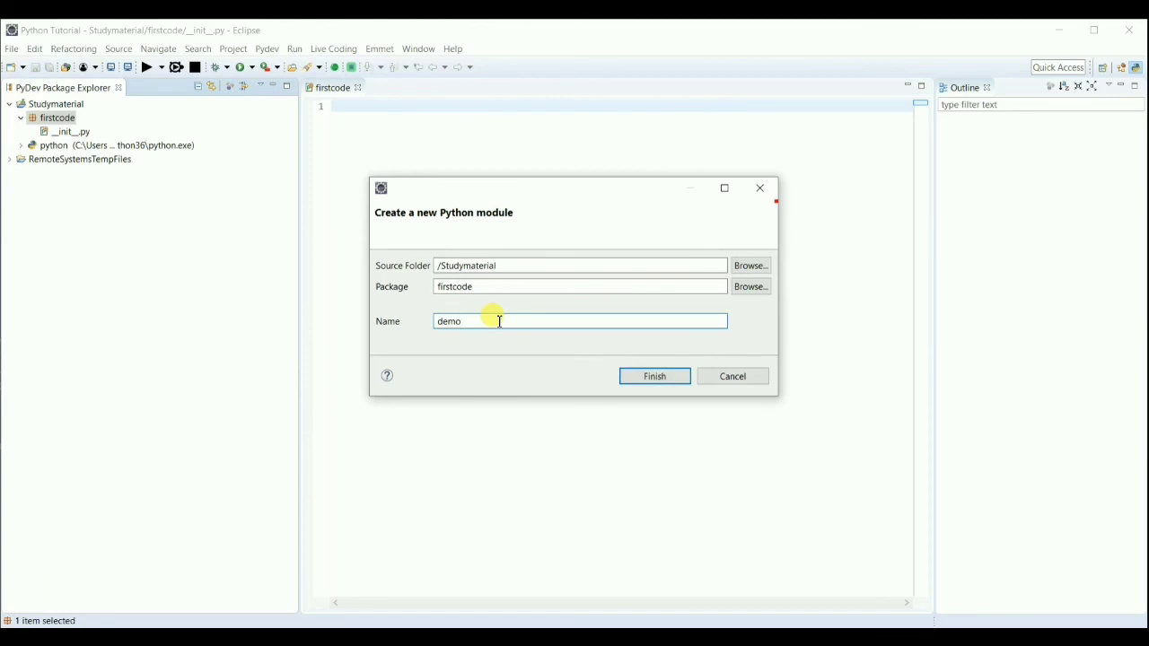
click(641, 375)
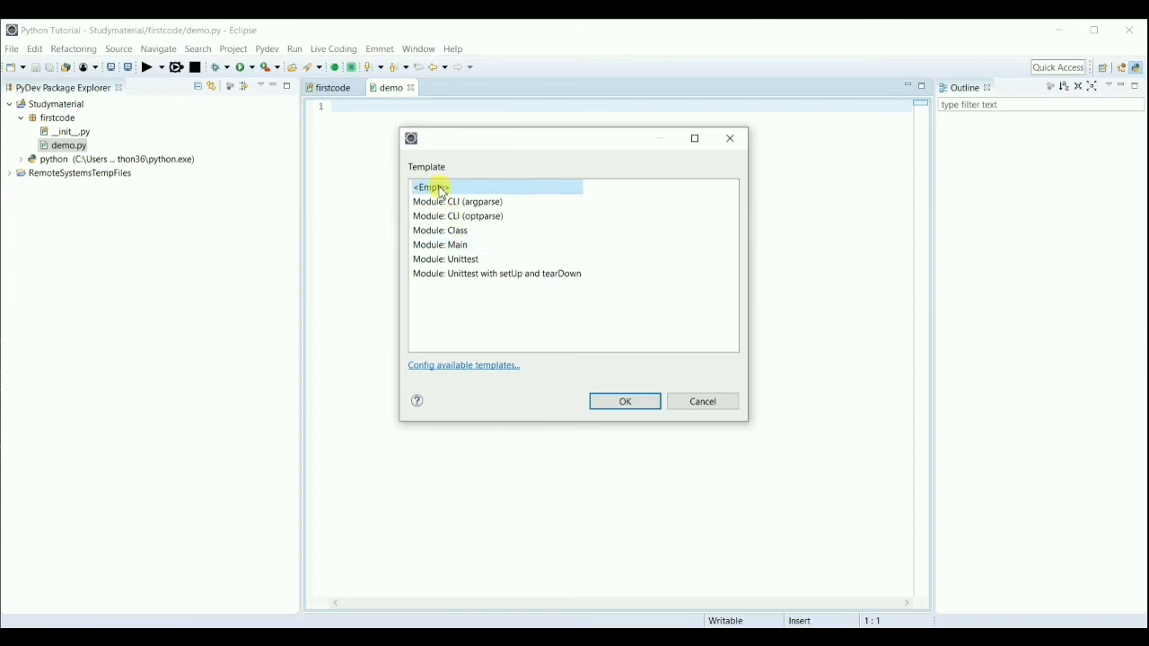
click(626, 403)
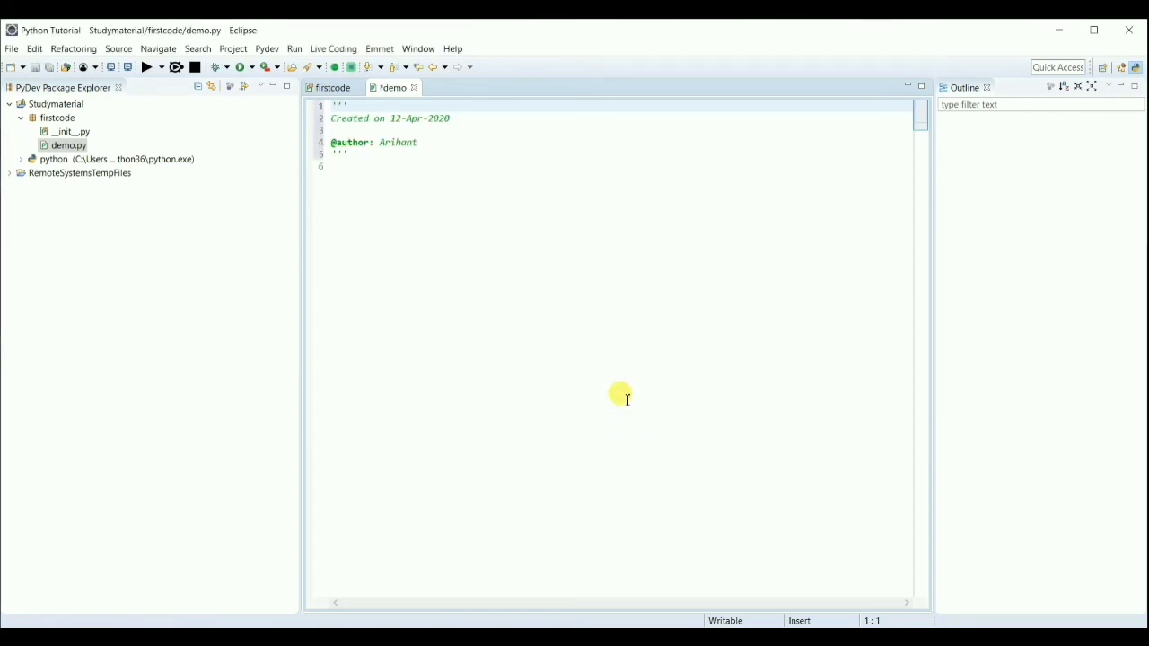
Delete the whole generated header comment from the demo module and save the empty file.
click(367, 166)
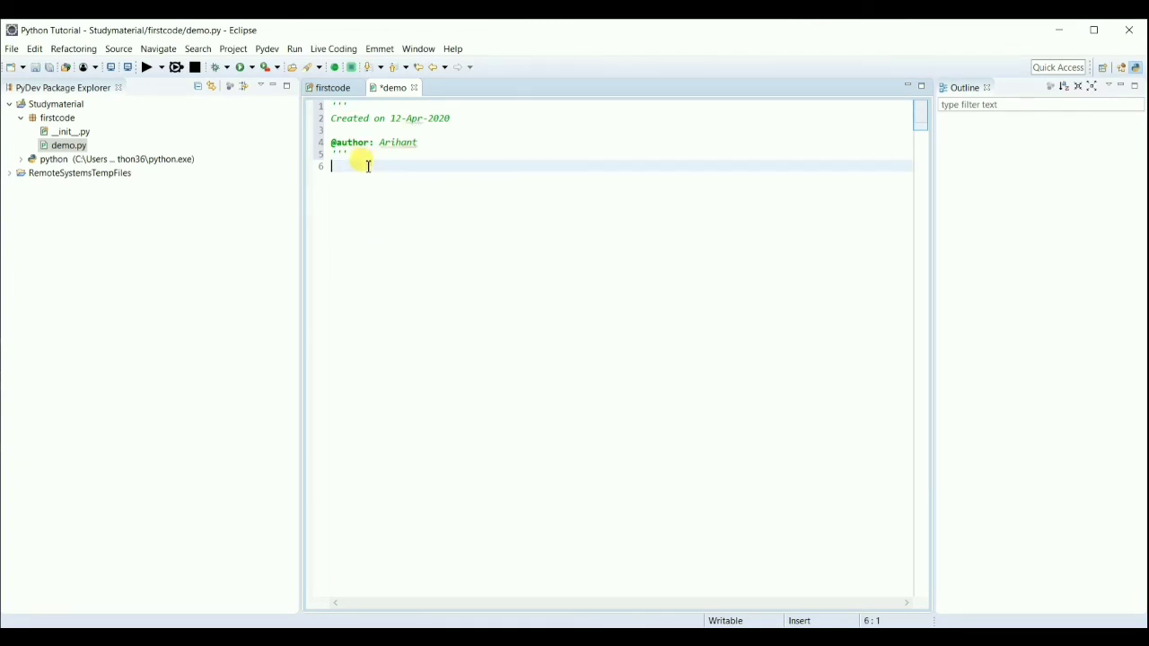
drag(367, 163, 325, 108)
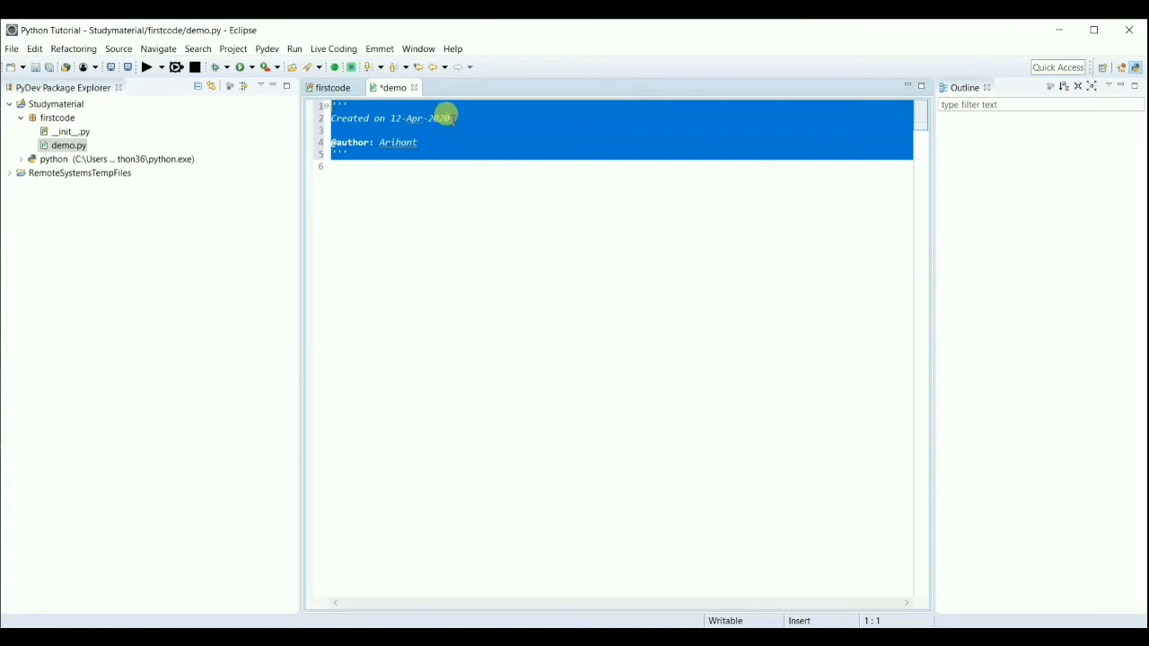
click(352, 163)
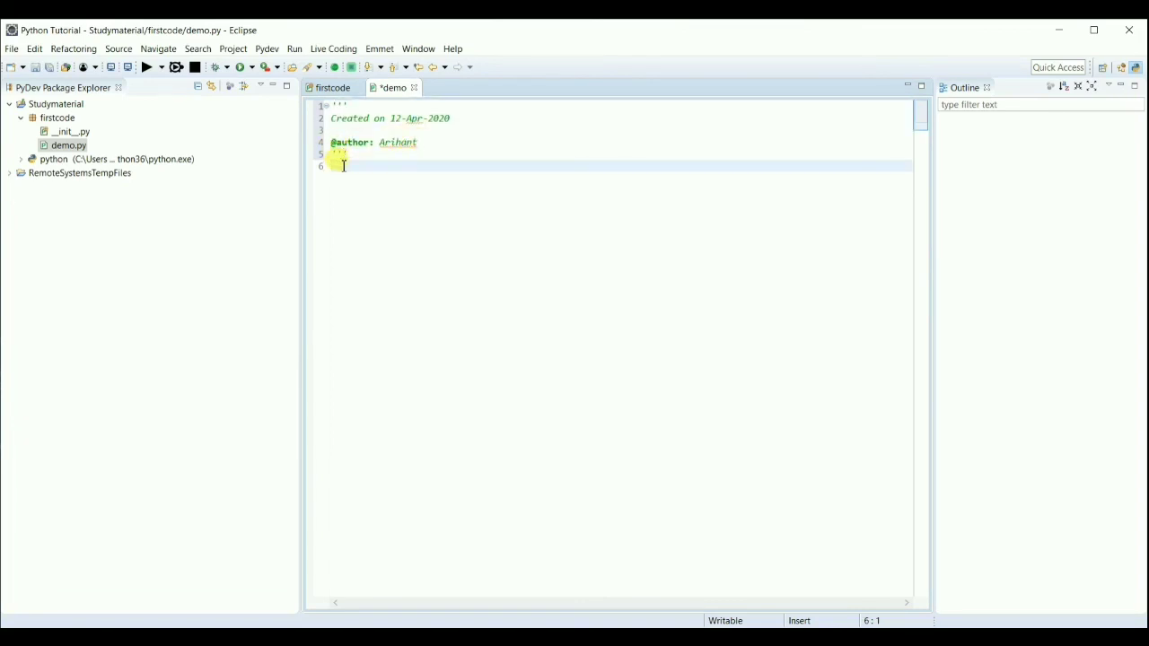
drag(343, 166, 310, 89)
key(Delete)
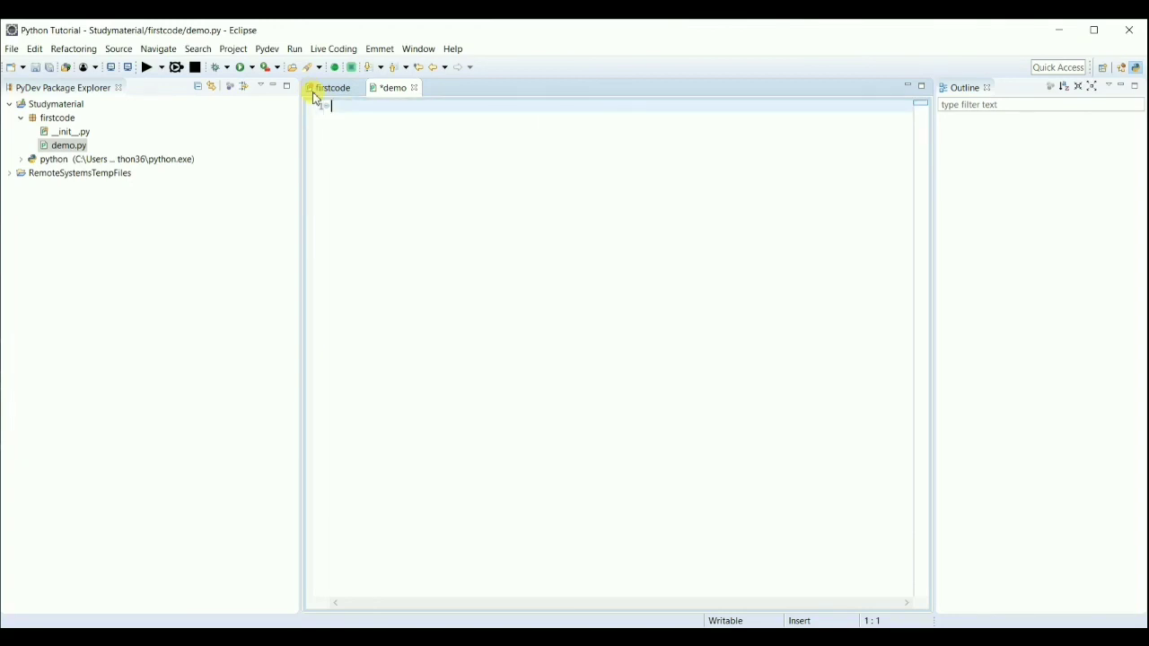
key(ctrl+s)
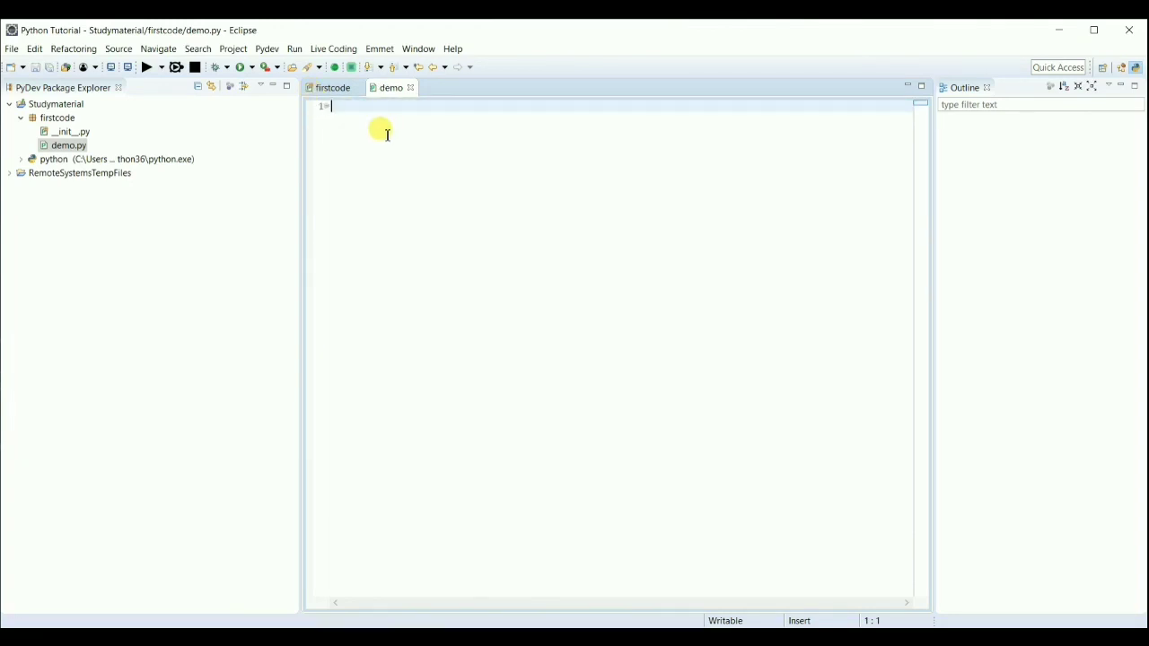
Write a print statement on the first line of the demo module with a double-quoted string starting with He.
text(print)
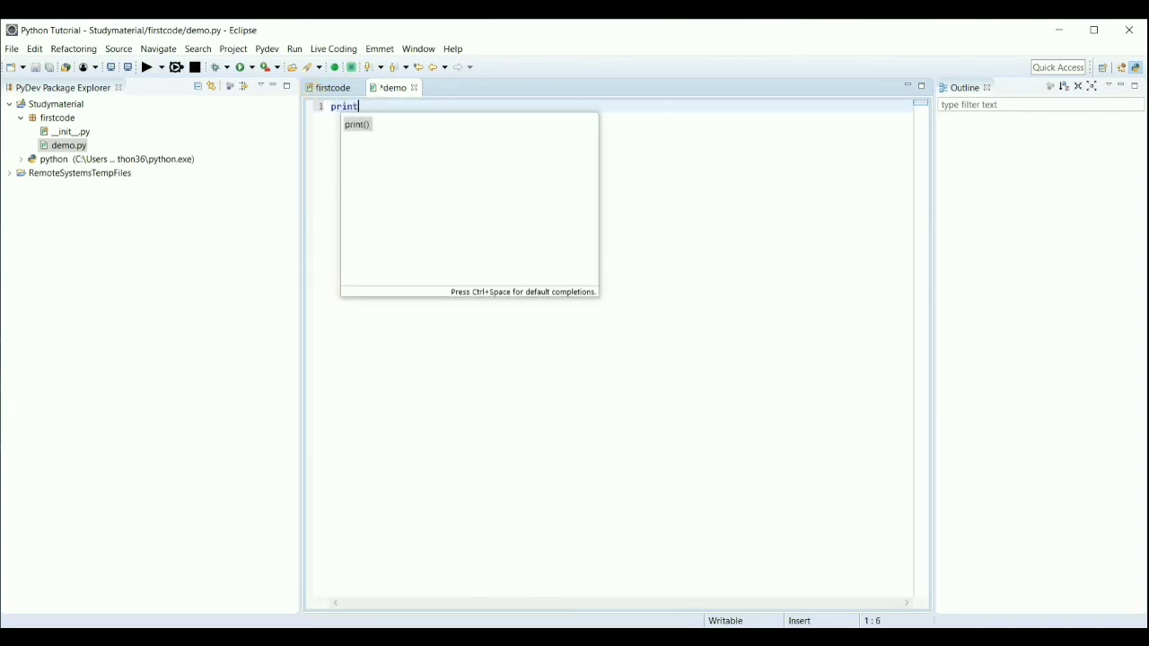
text(()
text("He)
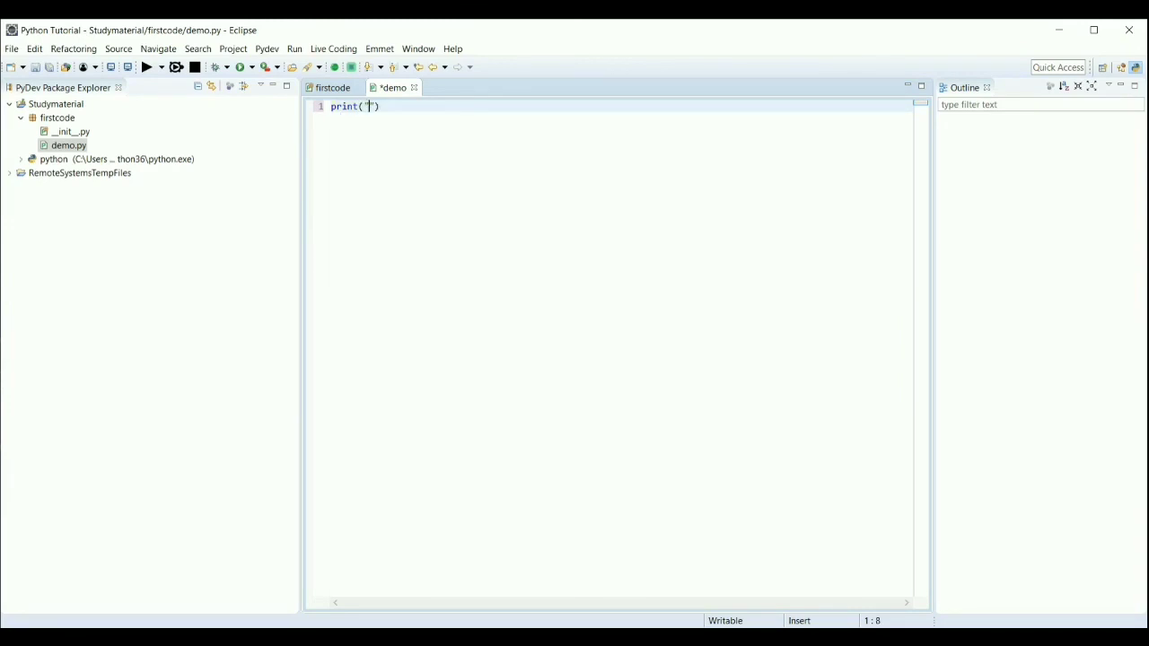